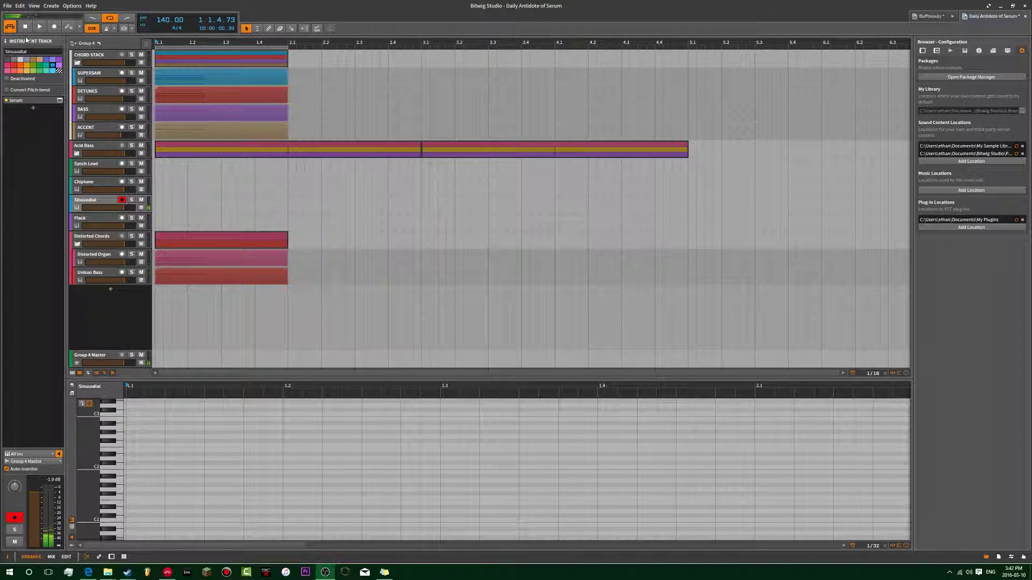
# - Review the Serum settings on the Sinusoidal track, including its effects and oscillator pages, and close the plug-in window
pyautogui.click(60, 101)
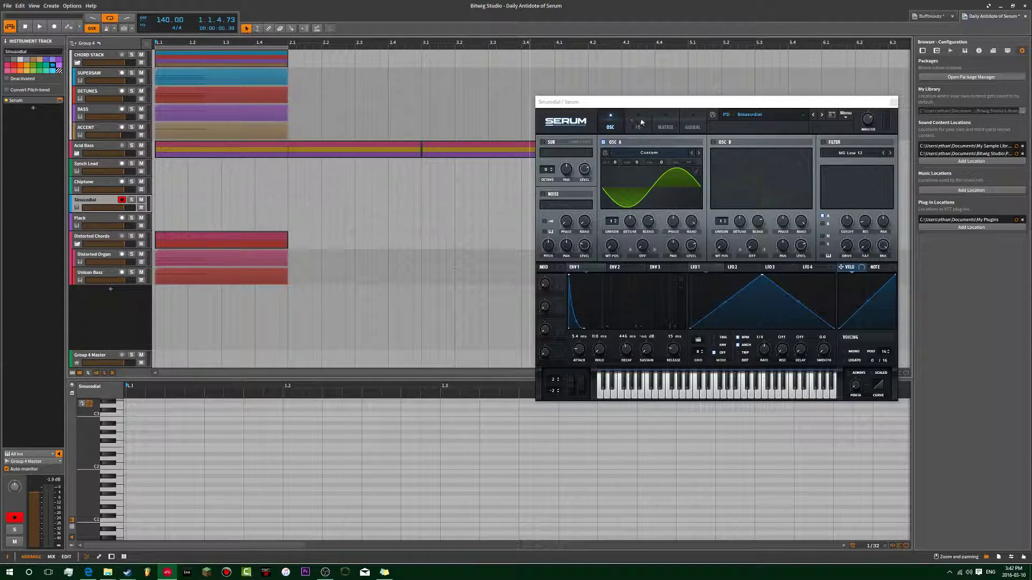
pyautogui.moveTo(646, 101); pyautogui.dragTo(449, 76)
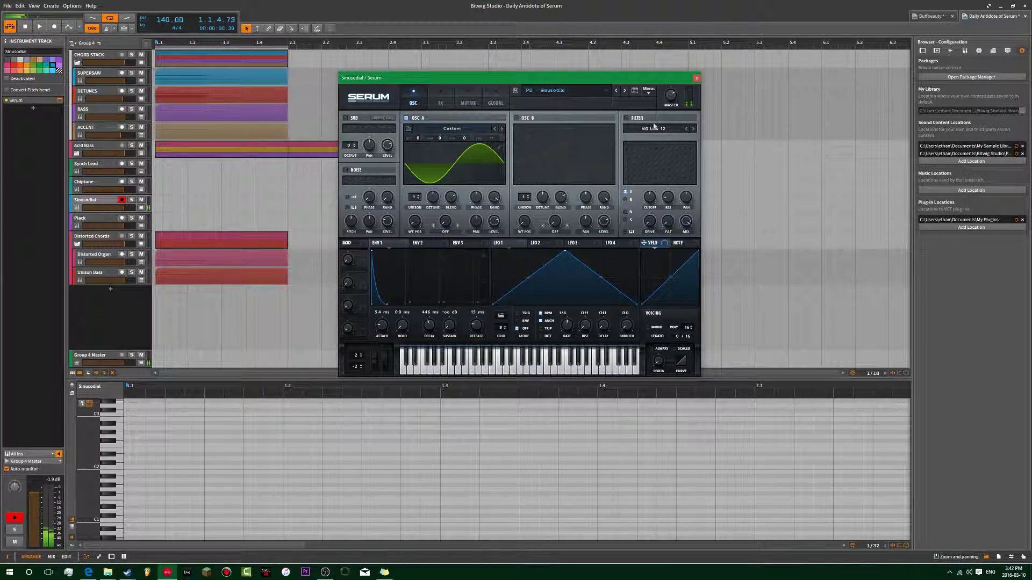
pyautogui.click(435, 97)
pyautogui.click(412, 102)
pyautogui.click(696, 78)
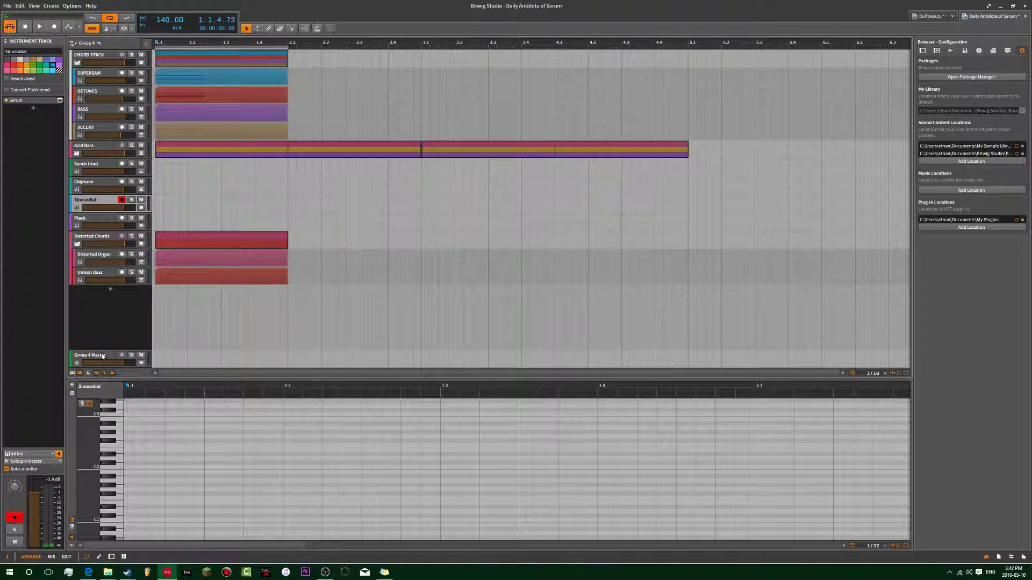
# - Add a new instrument track loaded with Serum and place the plug-in window over the arranger
pyautogui.doubleClick(105, 314)
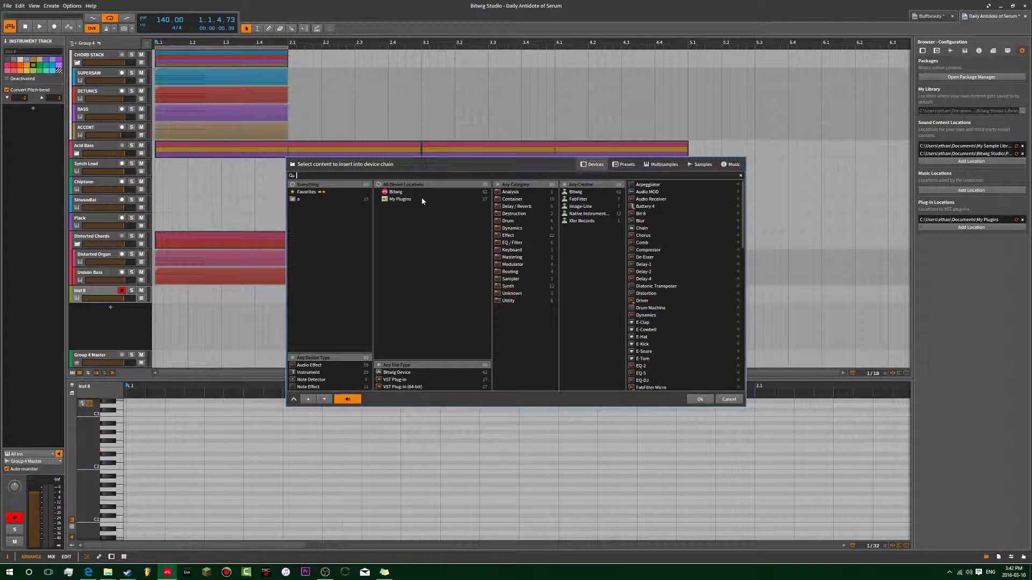
pyautogui.write('dele')
pyautogui.press('BackSpace')
pyautogui.press('BackSpace')
pyautogui.press('BackSpace')
pyautogui.press('BackSpace')
pyautogui.write('ser')
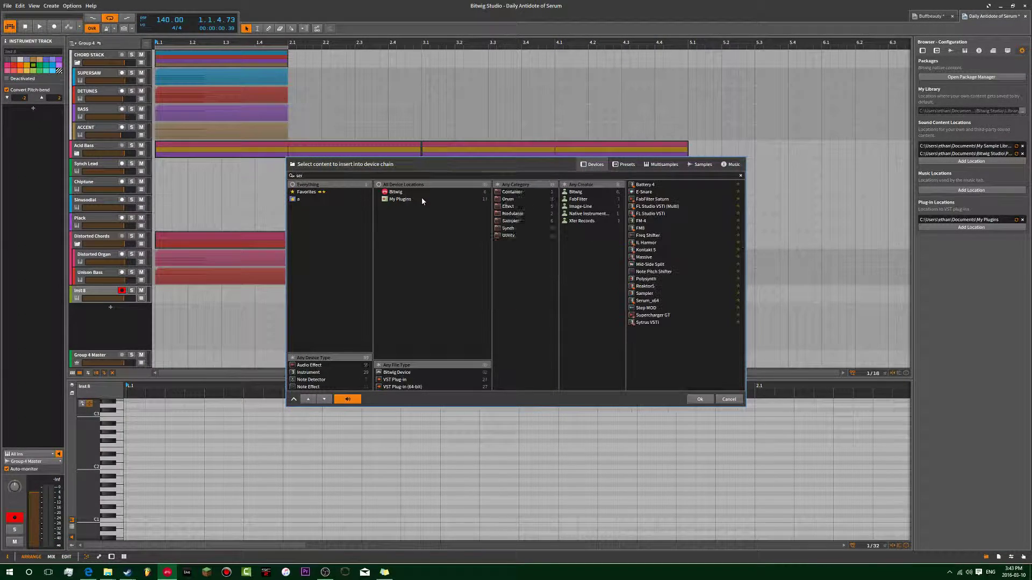
pyautogui.doubleClick(645, 184)
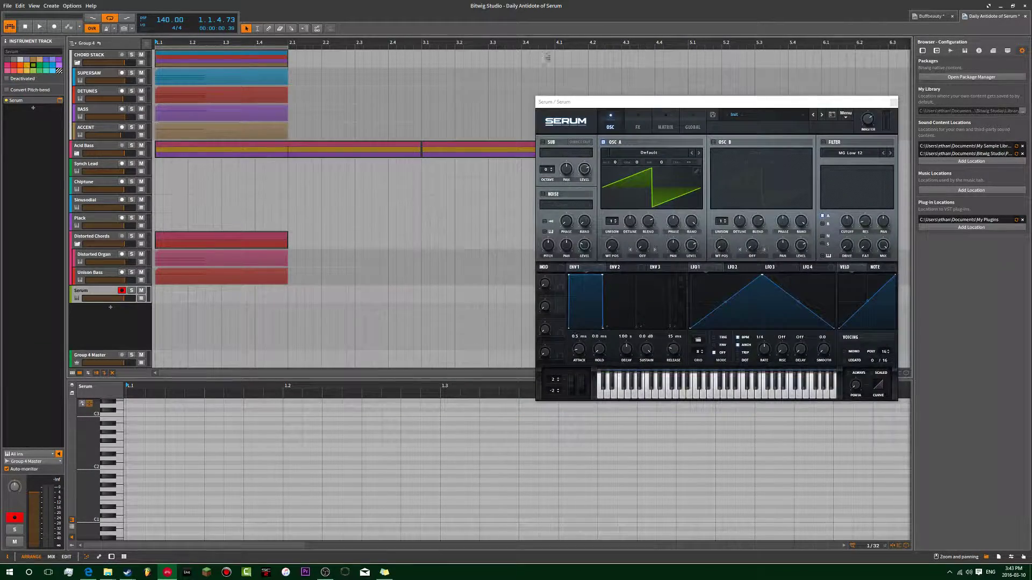
pyautogui.moveTo(659, 104); pyautogui.dragTo(346, 69)
pyautogui.click(323, 85)
pyautogui.click(379, 84)
pyautogui.click(295, 85)
pyautogui.moveTo(299, 66); pyautogui.dragTo(332, 62)
# - Change oscillator A's waveform to a sine using the wavetable editor's single-cycle formula preset, and return to the main view
pyautogui.click(418, 133)
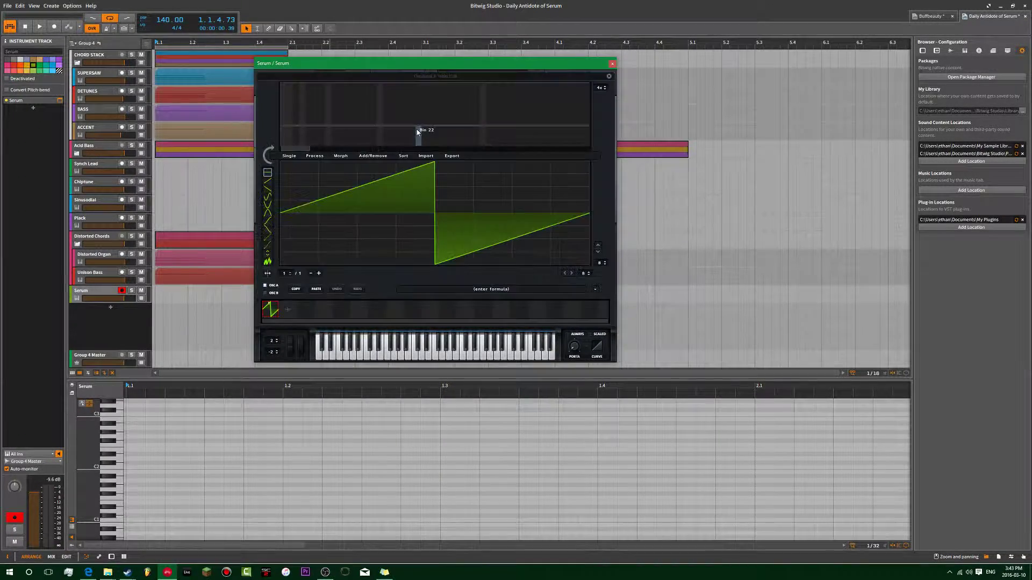
pyautogui.click(595, 290)
pyautogui.moveTo(601, 300)
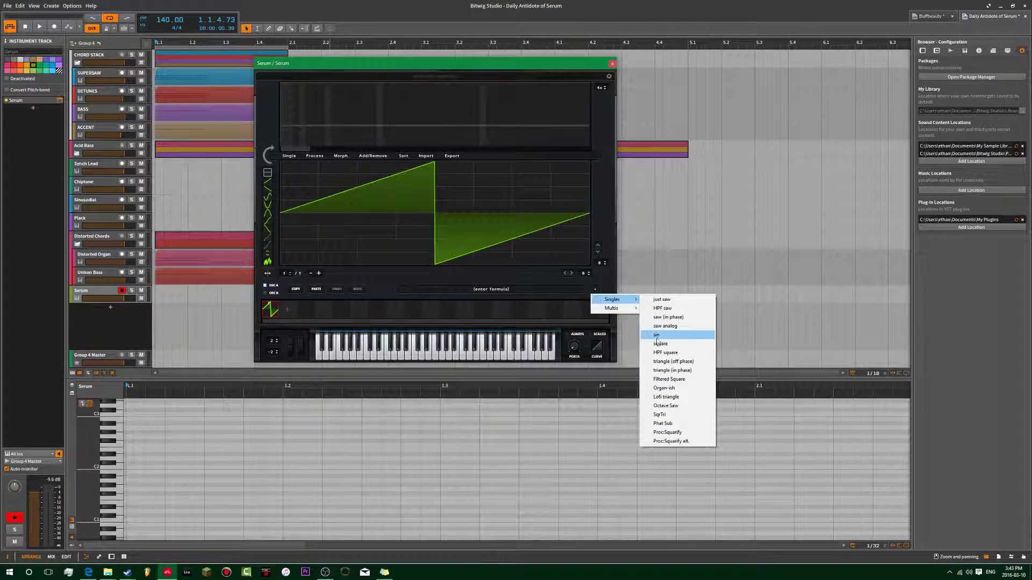
pyautogui.click(668, 337)
pyautogui.click(609, 76)
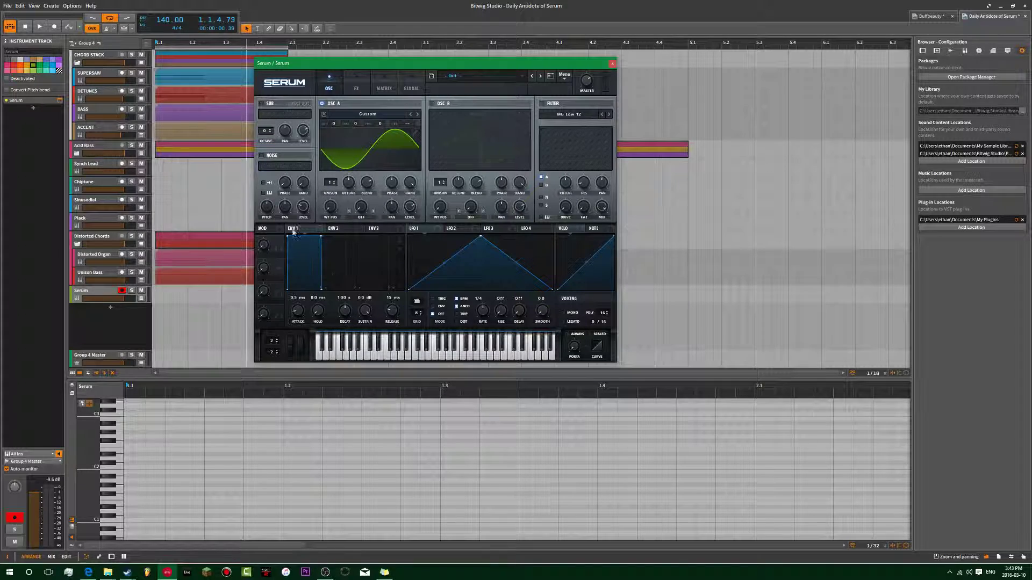
# - Shape envelope 1 as a pluck with 274 ms decay, sustain fully down and 3.2 ms attack
pyautogui.moveTo(345, 310)
pyautogui.mouseDown()
pyautogui.moveTo(345, 302)
pyautogui.moveTo(365, 313)
pyautogui.moveTo(340, 325)
pyautogui.mouseUp()
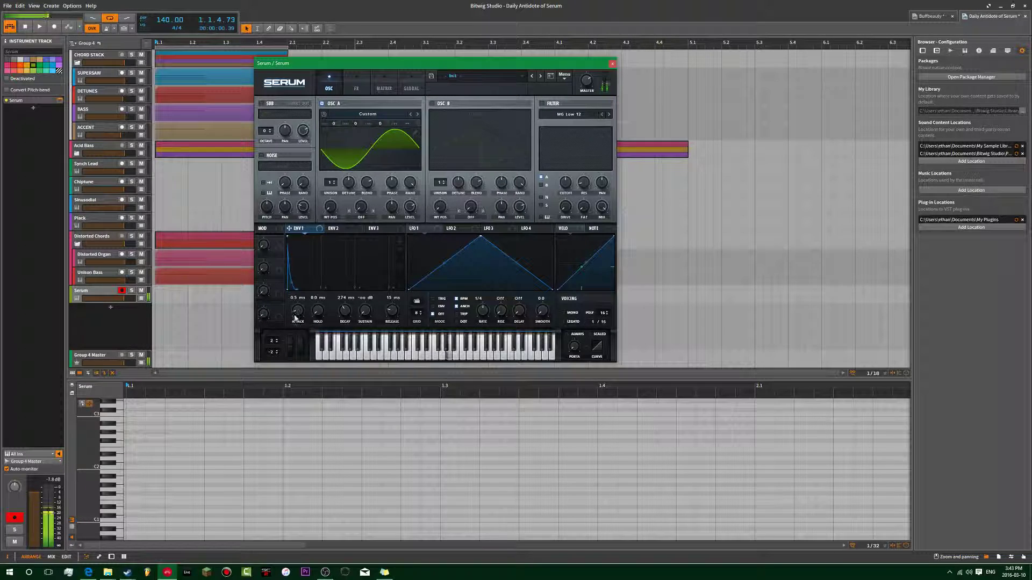
pyautogui.moveTo(297, 310); pyautogui.dragTo(299, 313)
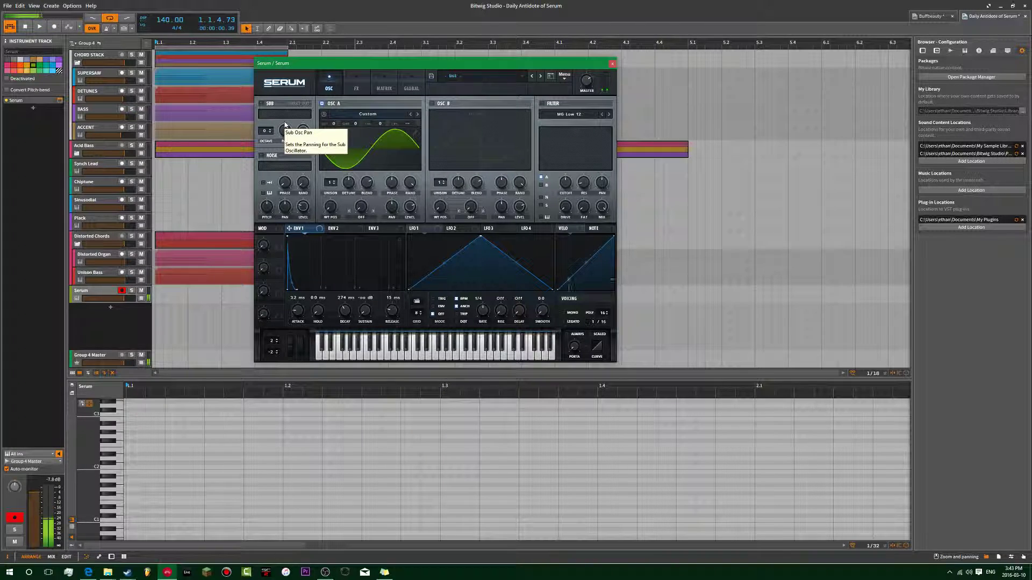
# - Enable Serum's Hyper/Dimension, EQ and Reverb effects and order them in that sequence
pyautogui.click(362, 85)
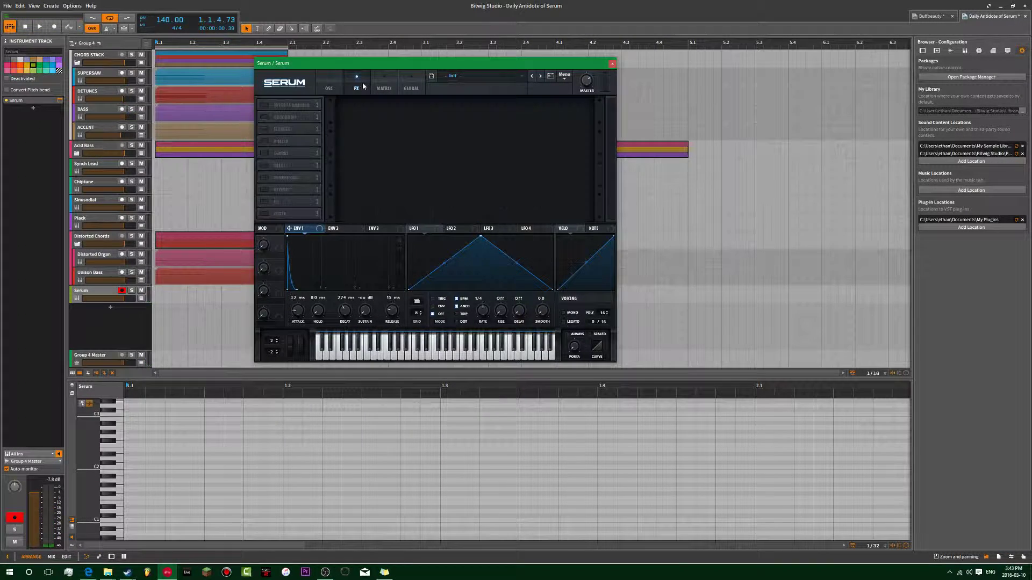
pyautogui.click(264, 107)
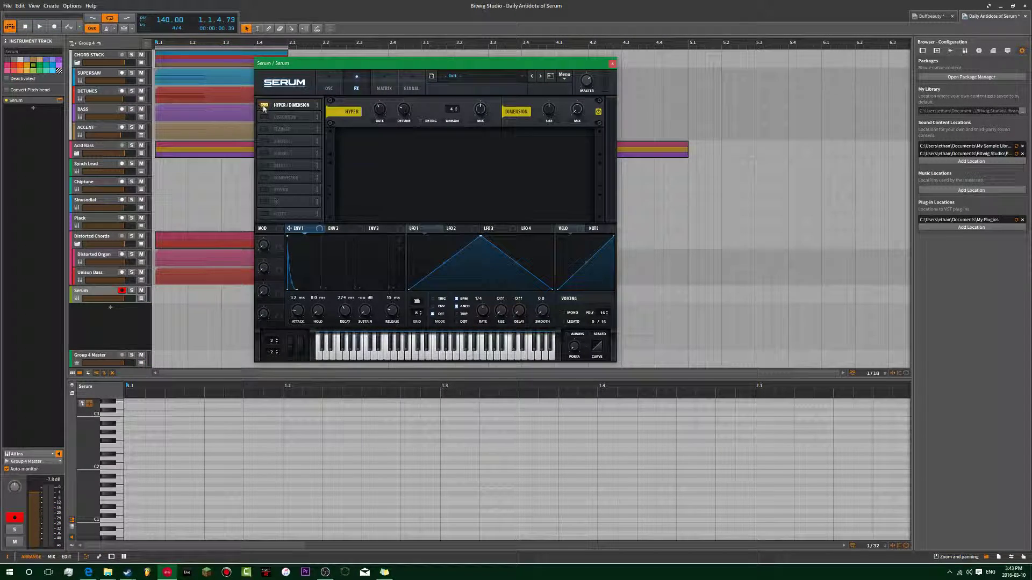
pyautogui.click(263, 190)
pyautogui.click(264, 202)
pyautogui.moveTo(277, 202); pyautogui.dragTo(285, 132)
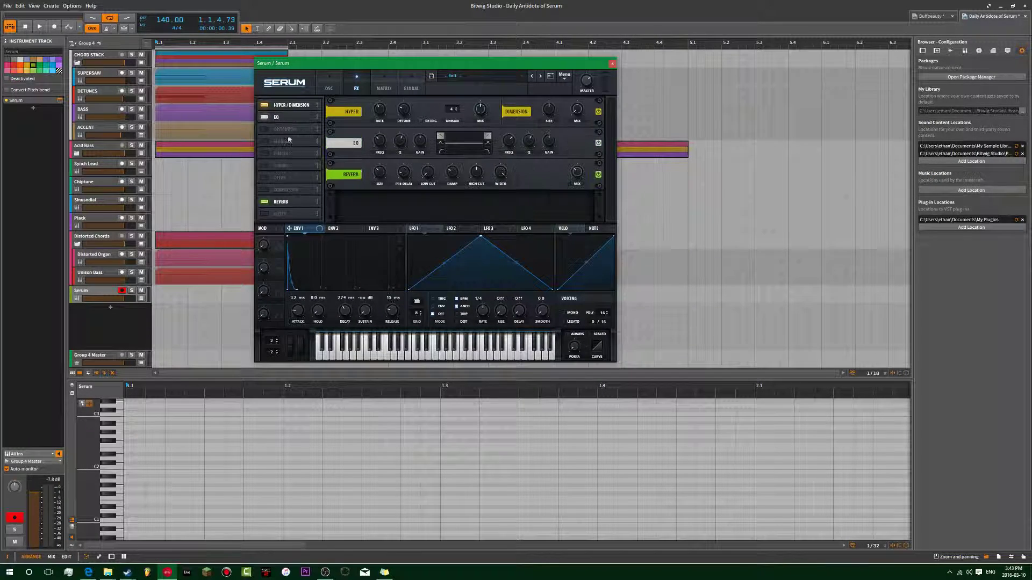
pyautogui.moveTo(286, 203); pyautogui.dragTo(283, 130)
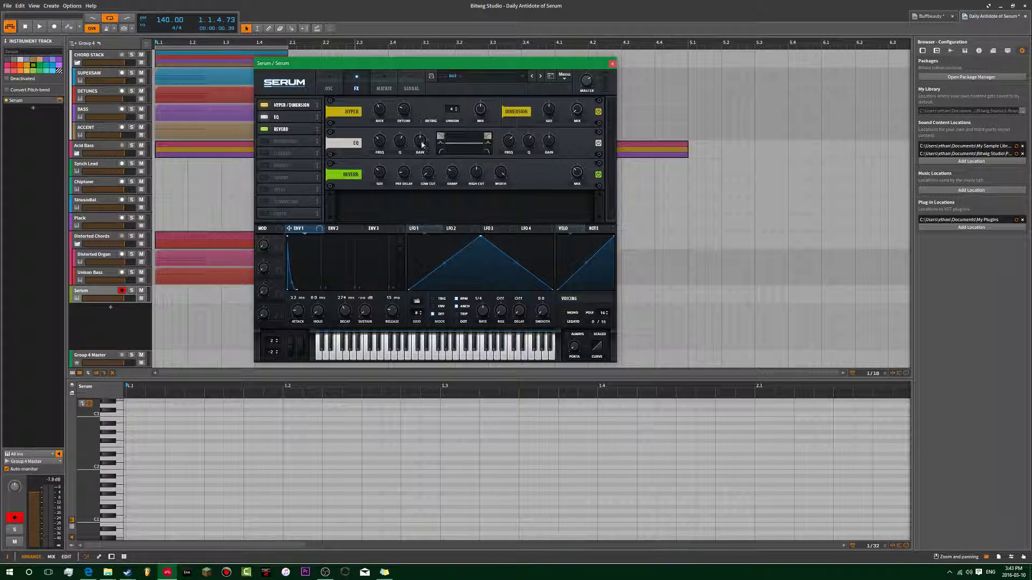
# - Switch the EQ's low band to a high-pass shape and adjust its low-frequency roll-off
pyautogui.click(442, 153)
pyautogui.moveTo(399, 144); pyautogui.dragTo(377, 144)
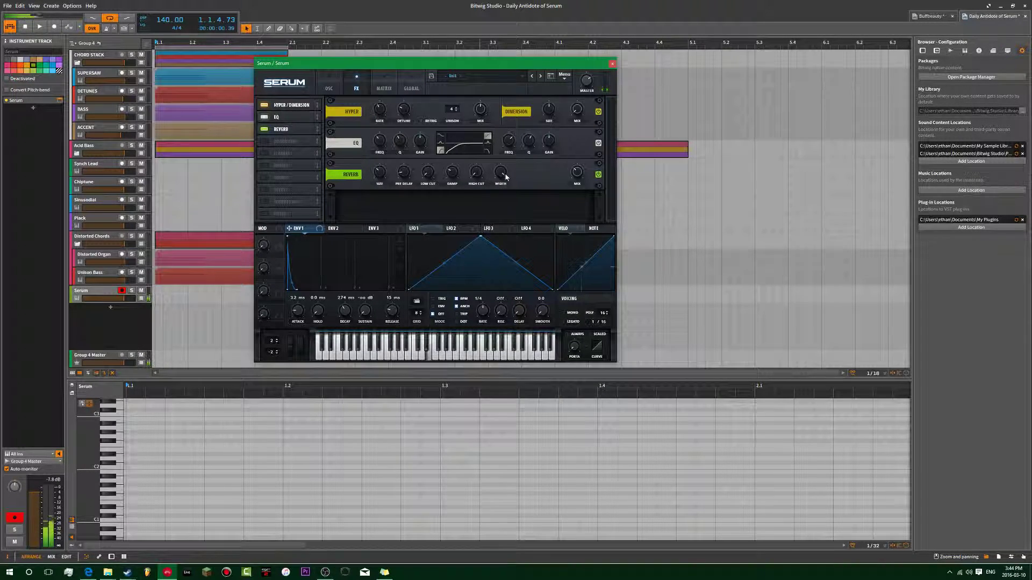
# - Set the reverb mix to about 51% and the Hyper mix to about 29%
pyautogui.moveTo(577, 172); pyautogui.dragTo(578, 161)
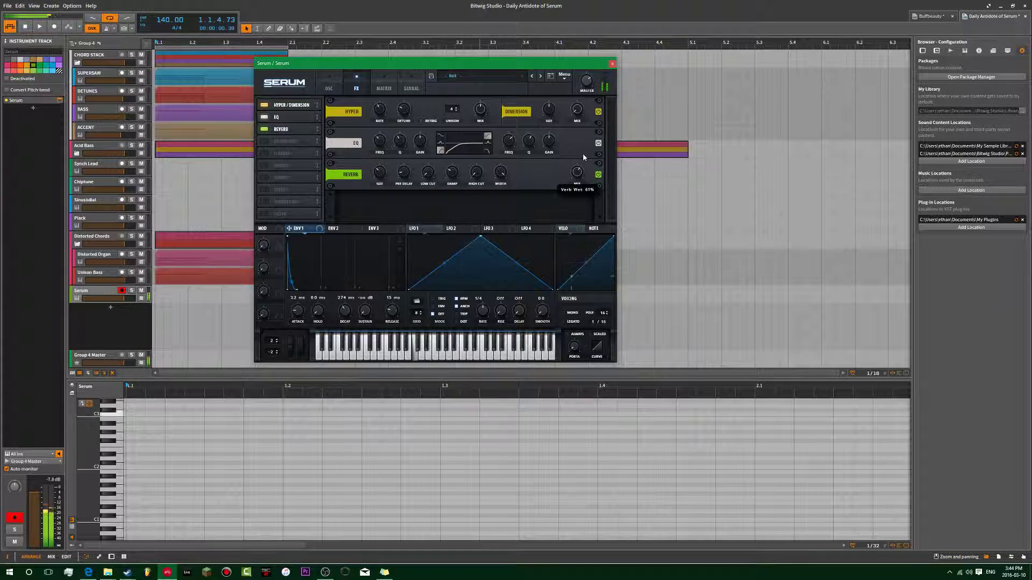
pyautogui.moveTo(578, 167); pyautogui.dragTo(581, 163)
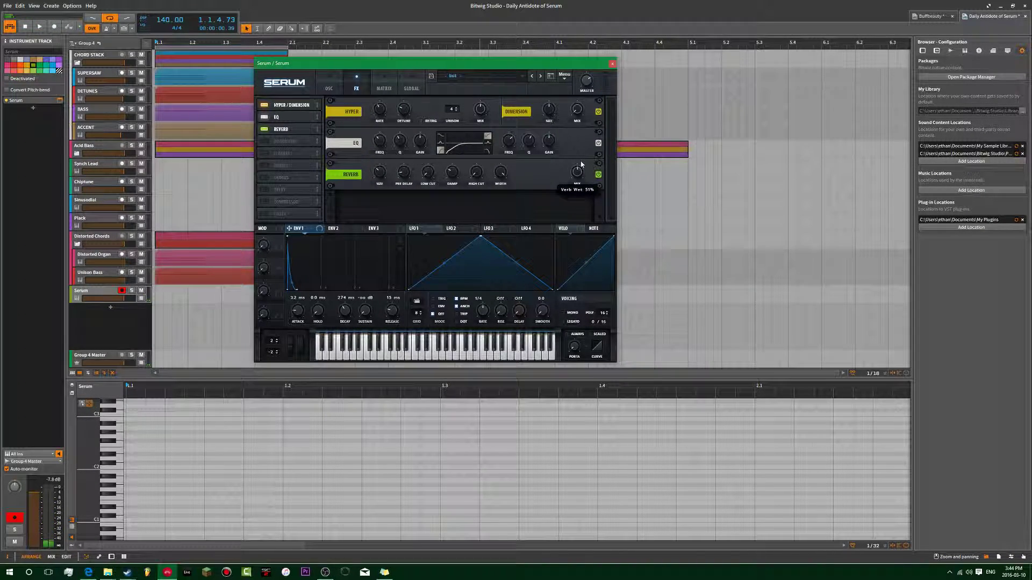
pyautogui.moveTo(382, 175); pyautogui.dragTo(404, 168)
pyautogui.moveTo(405, 173)
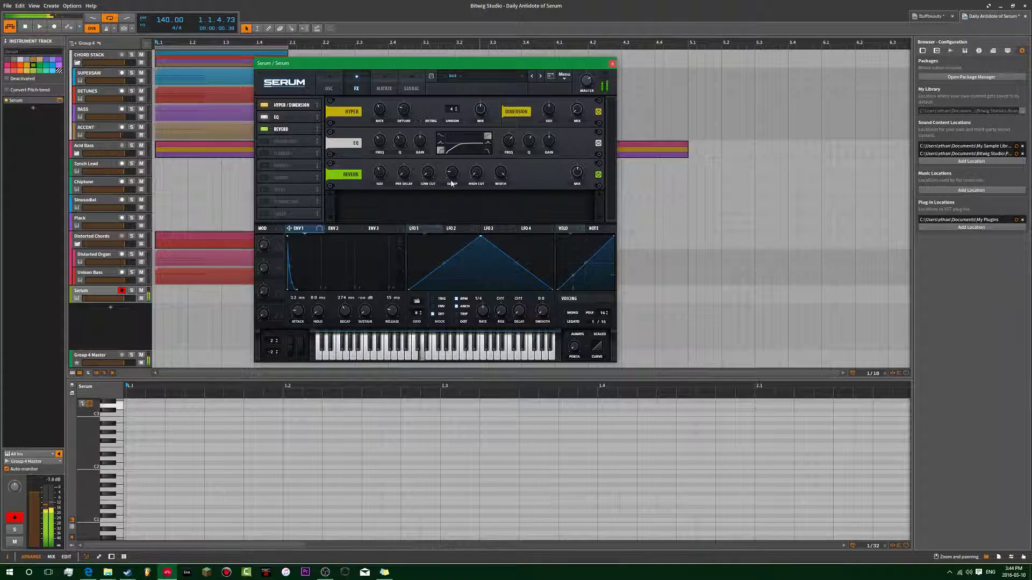
pyautogui.moveTo(579, 180)
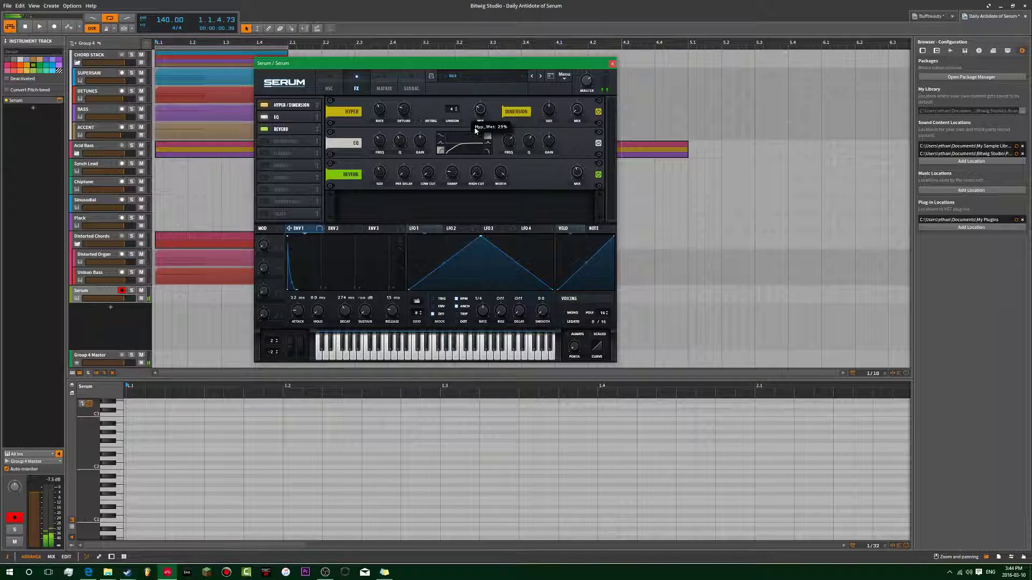
pyautogui.moveTo(581, 101)
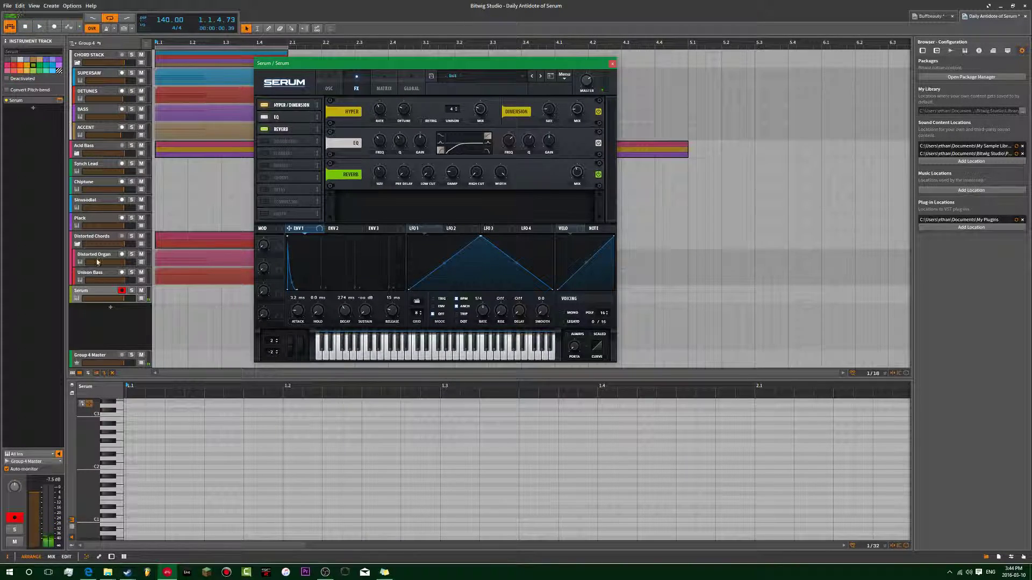
# - Compare the new Serum track with the Sinusoidal track, recheck its oscillator and effects pages, and close the plug-in window
pyautogui.click(85, 200)
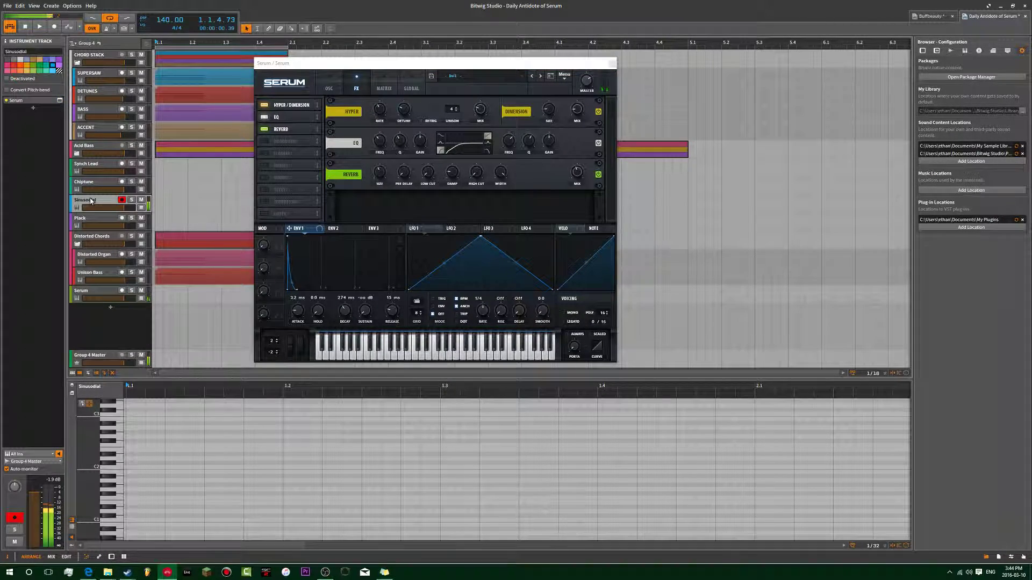
pyautogui.click(105, 289)
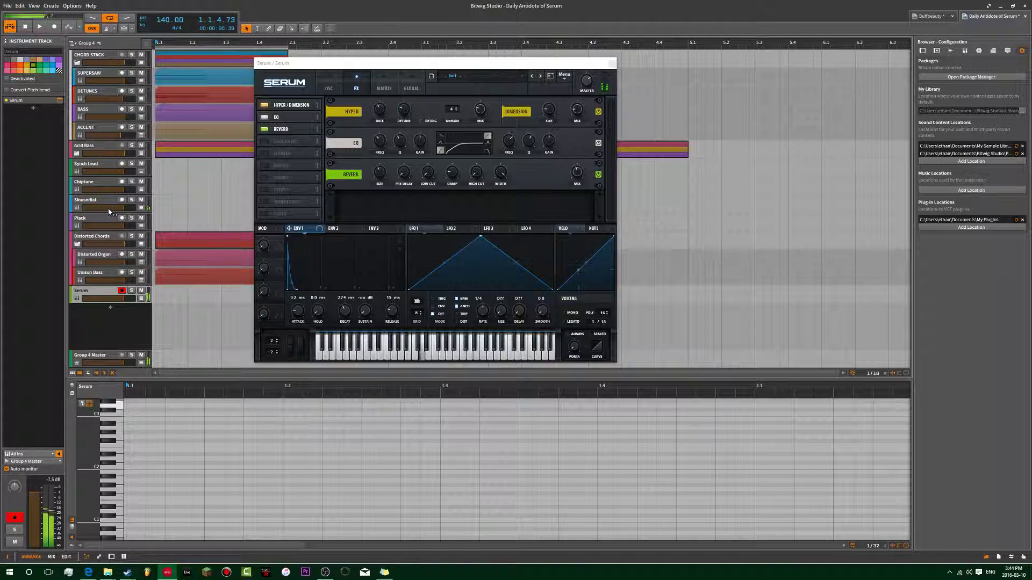
pyautogui.click(325, 87)
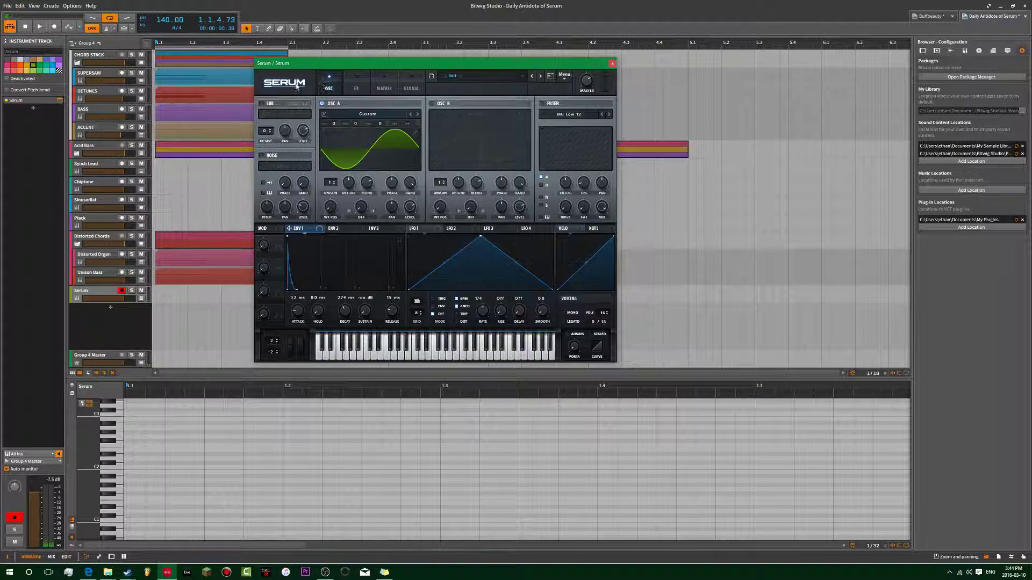
pyautogui.click(355, 87)
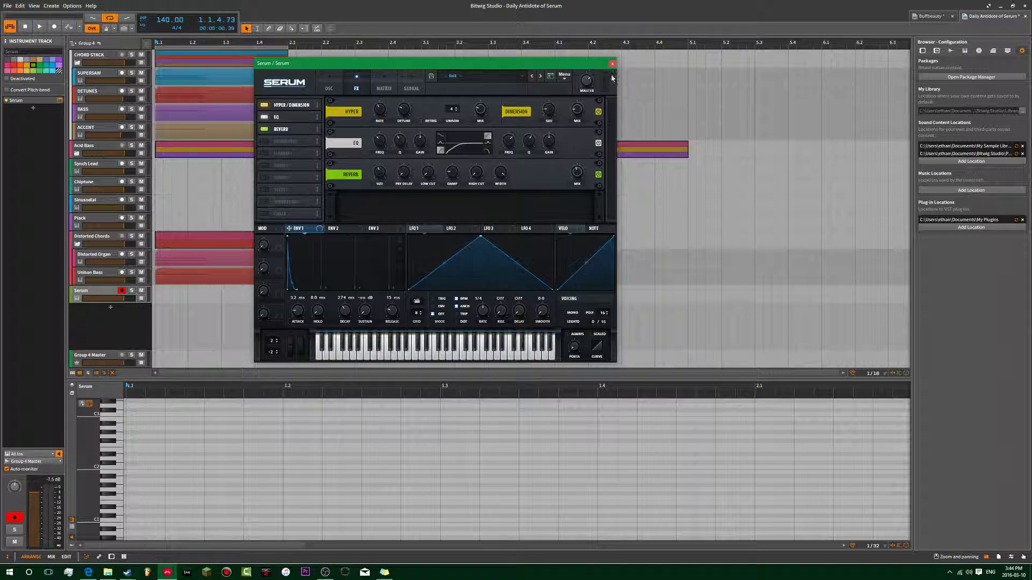
pyautogui.click(612, 64)
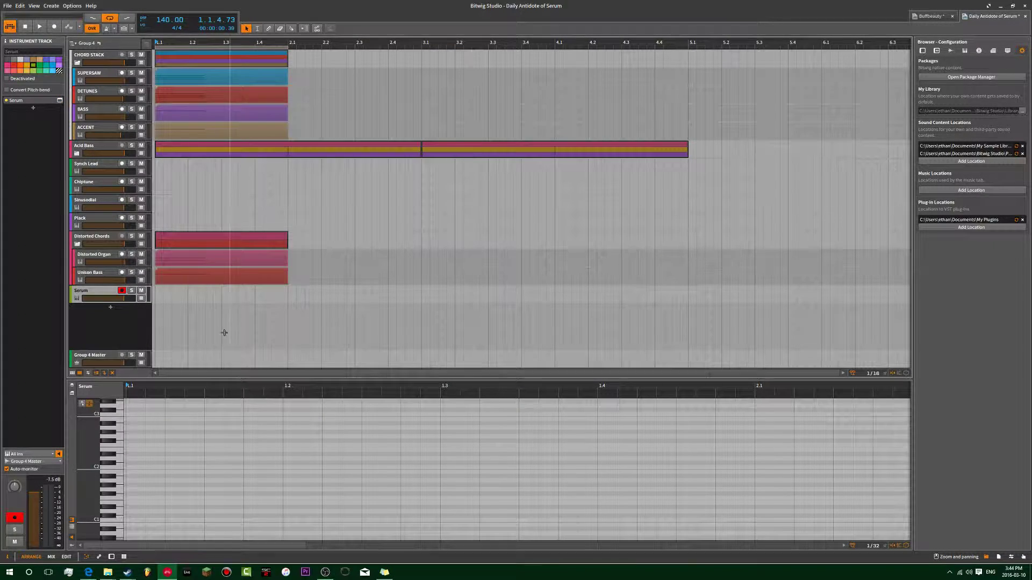
# - Add a new instrument track loaded with Massive and place its plug-in window over the arranger
pyautogui.doubleClick(136, 326)
pyautogui.write('Massi')
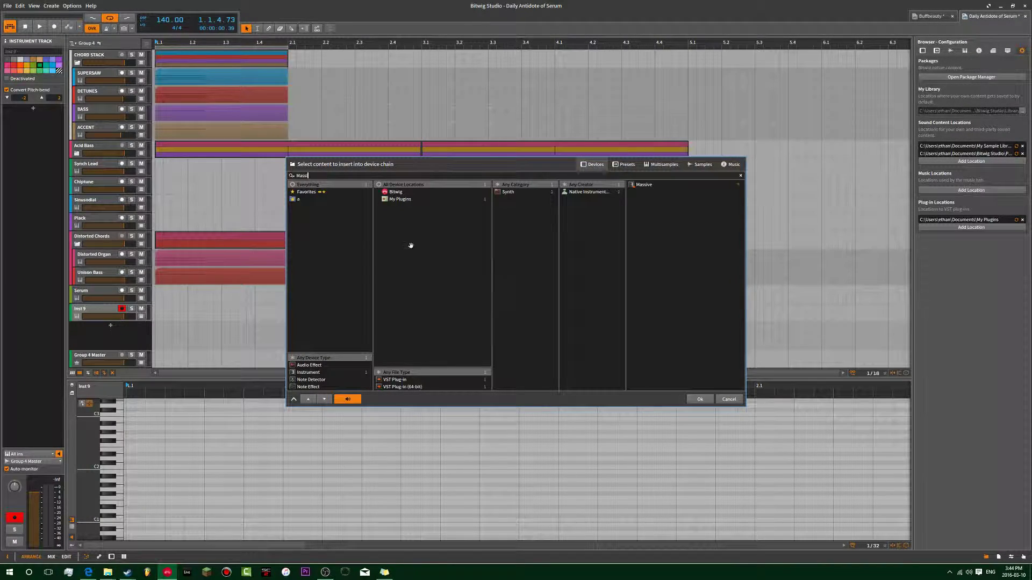
pyautogui.doubleClick(639, 192)
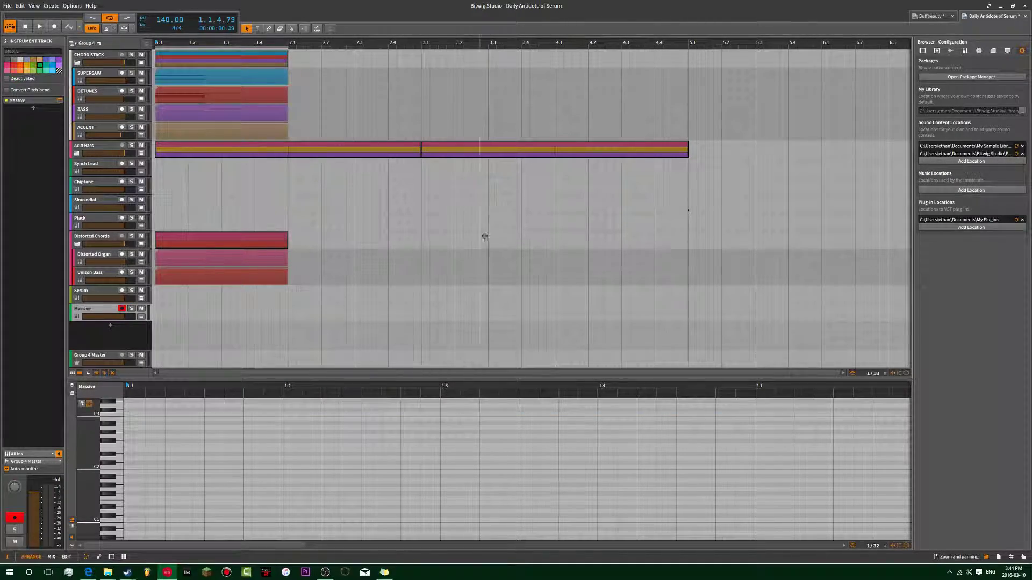
pyautogui.moveTo(649, 210); pyautogui.dragTo(395, 58)
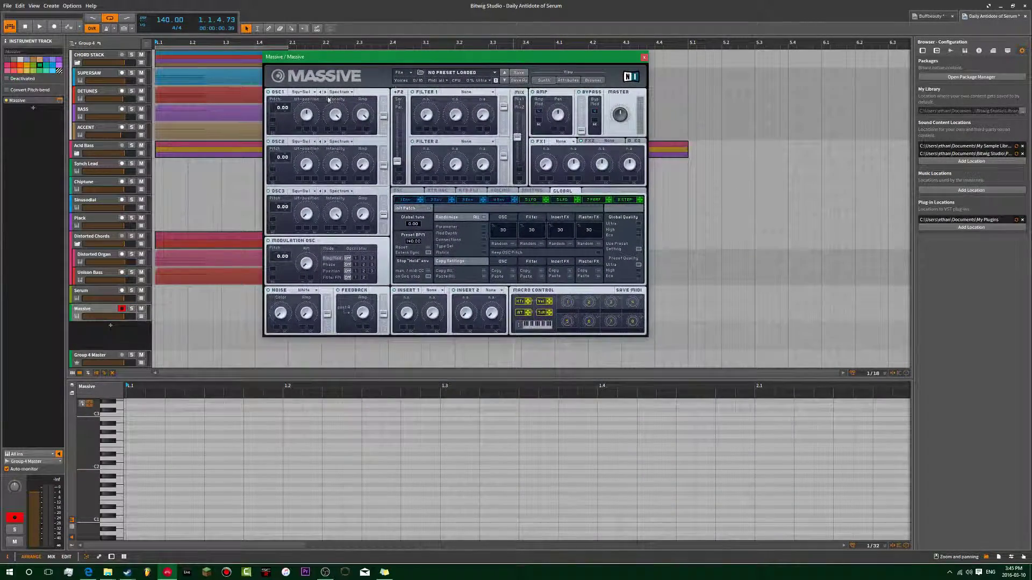
# - Set Massive's oscillator 1 wavetable to Sin-Square and lengthen the attack of envelope 4
pyautogui.click(309, 91)
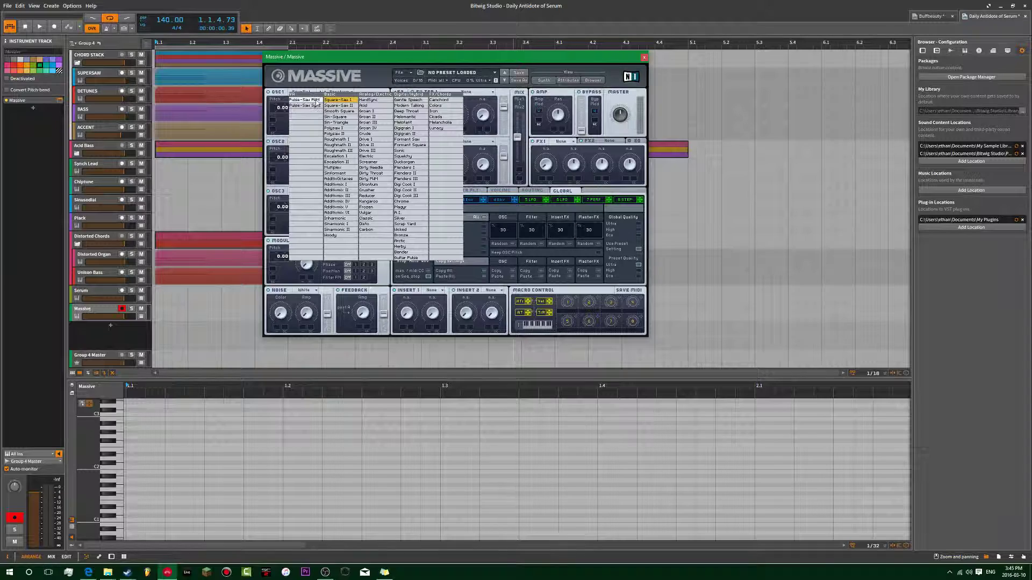
pyautogui.click(354, 117)
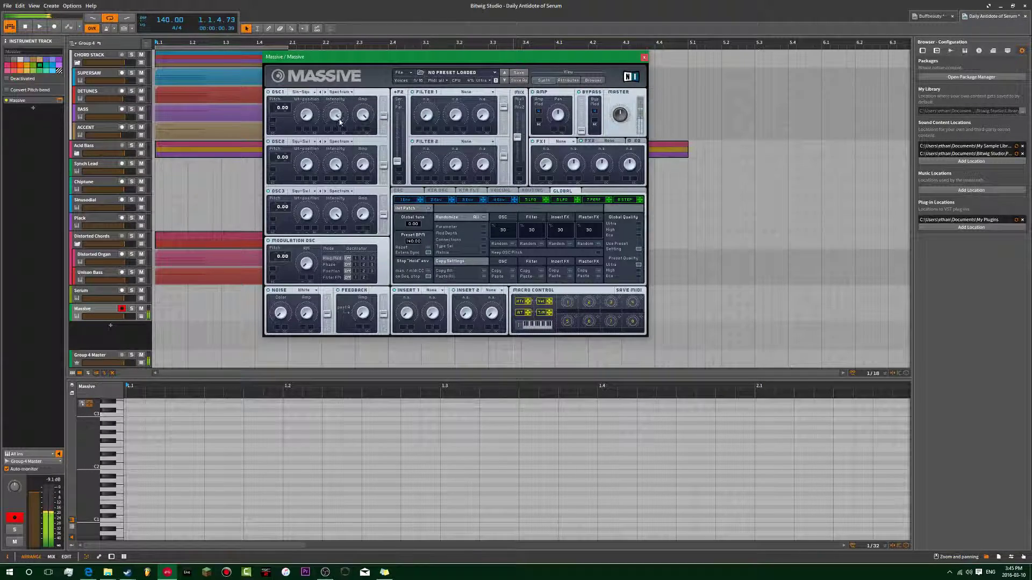
pyautogui.click(498, 201)
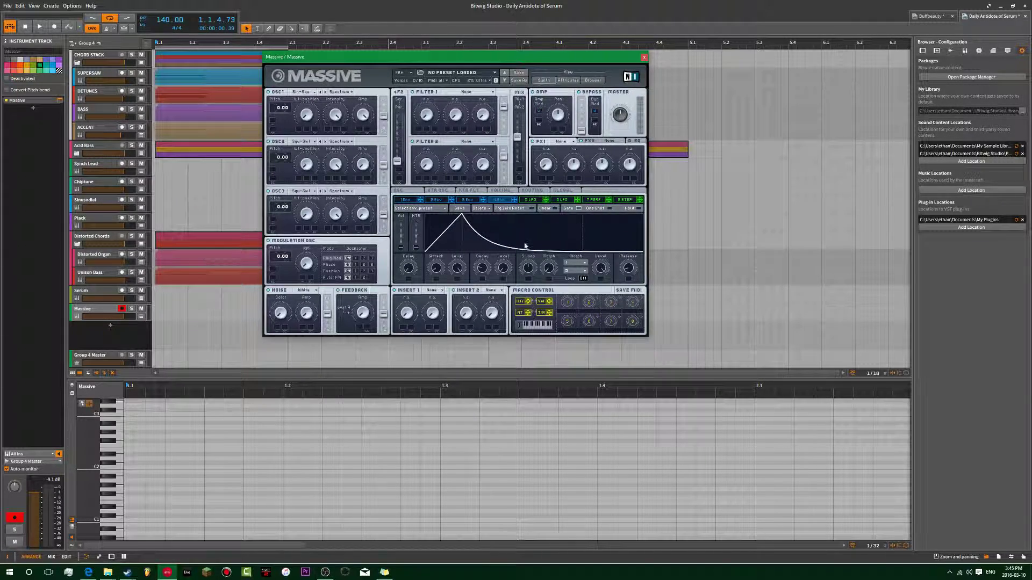
pyautogui.moveTo(457, 245); pyautogui.dragTo(525, 246)
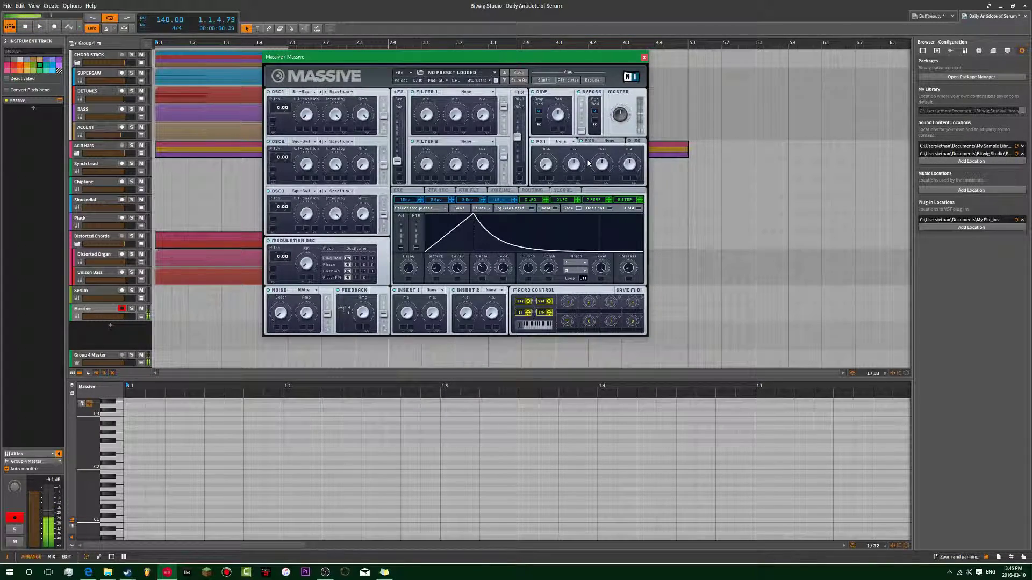
# - Load the Chorus effect into Massive's FX1 slot
pyautogui.click(561, 141)
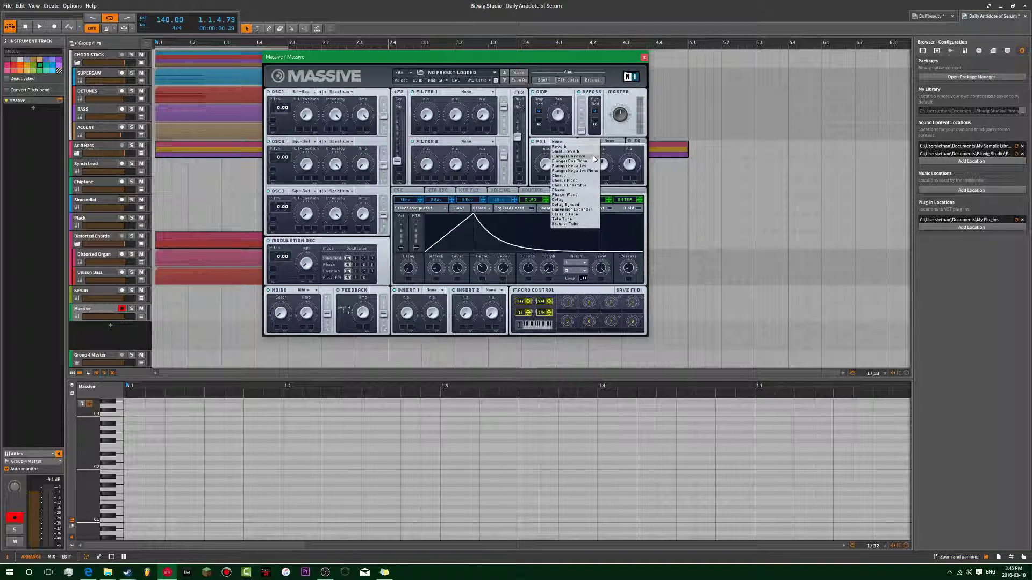
pyautogui.click(583, 176)
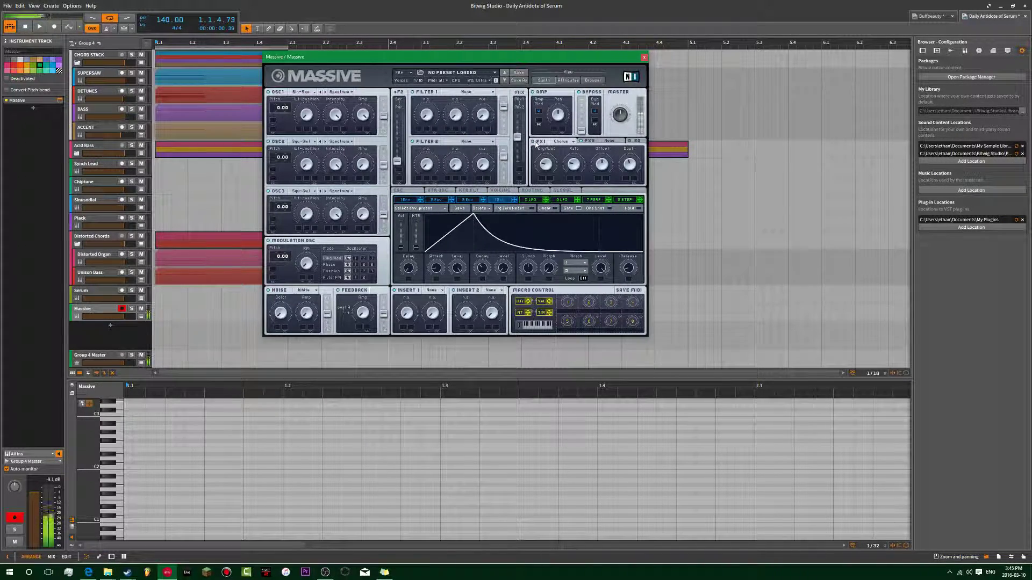
# - Load the Reverb effect into Massive's FX2 slot and compare the Massive track with the Serum track
pyautogui.click(612, 143)
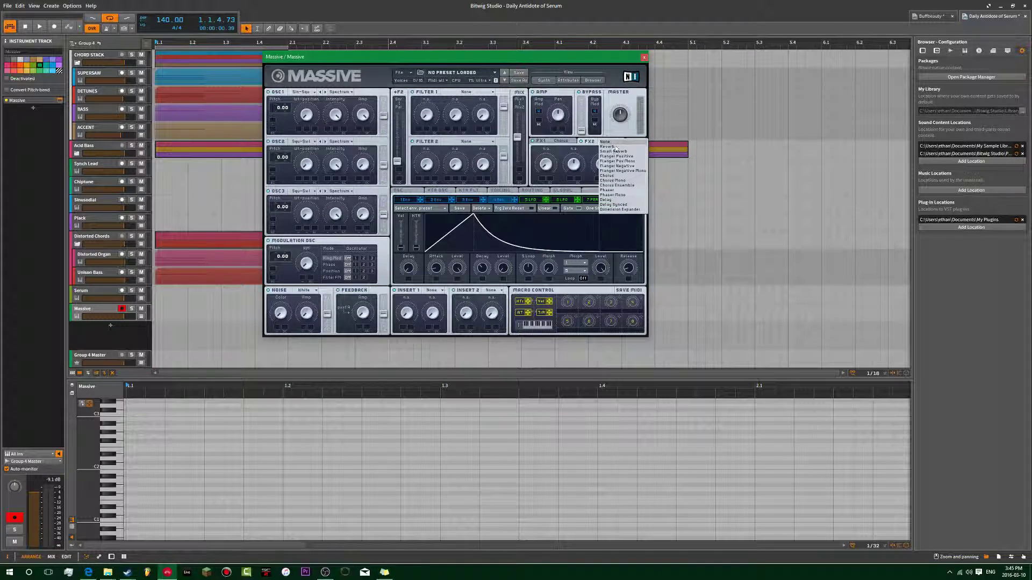
pyautogui.click(626, 147)
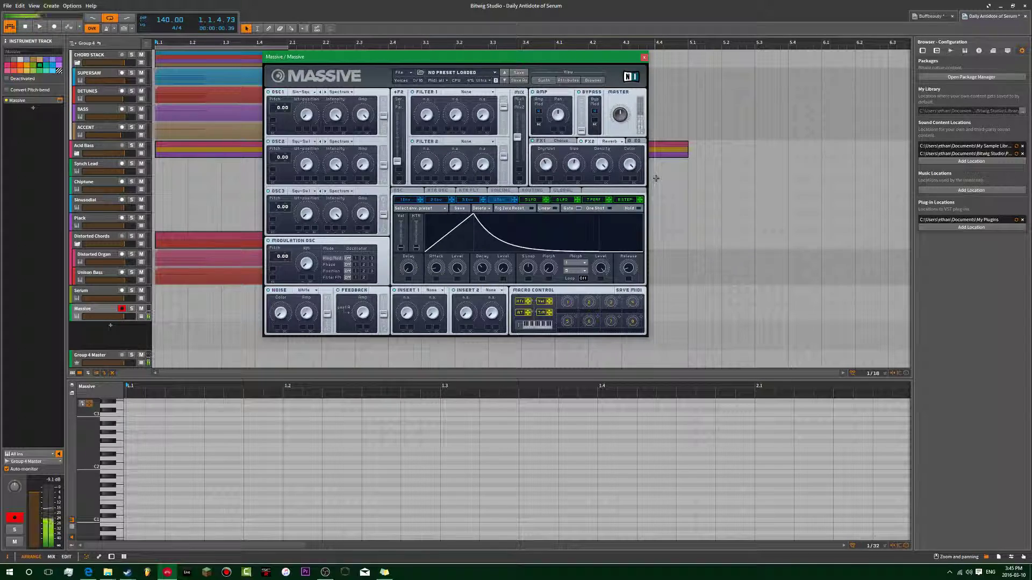
pyautogui.click(105, 295)
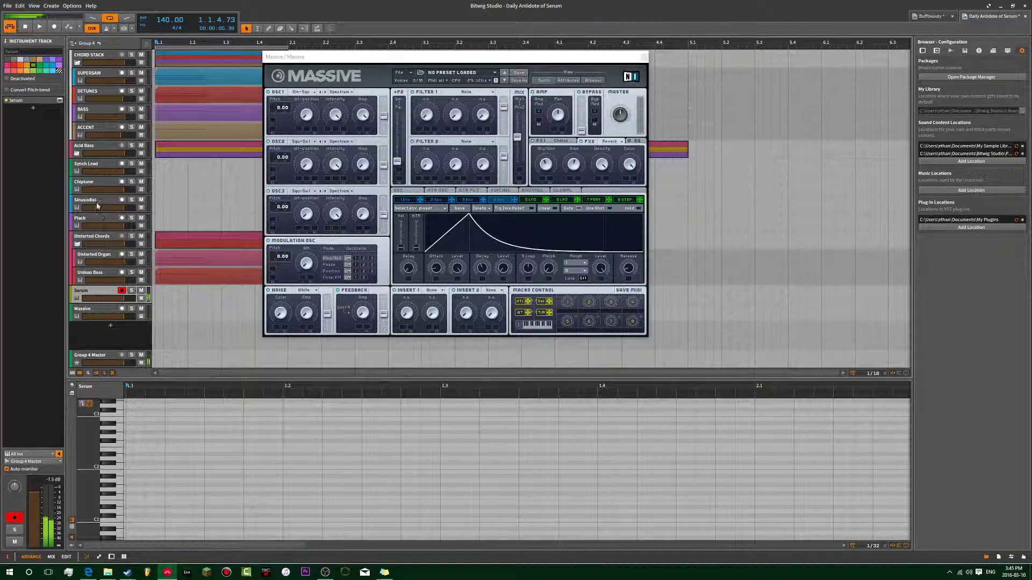
pyautogui.click(94, 310)
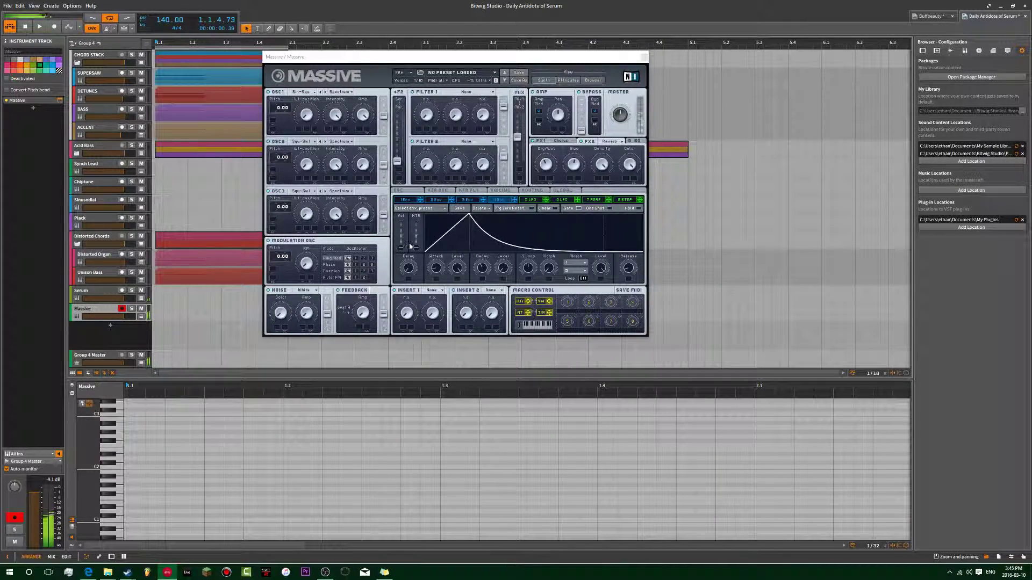
# - Lengthen Massive's envelope 4 attack slightly, select the Serum track again for comparison, and close the Massive window
pyautogui.click(466, 229)
pyautogui.moveTo(459, 230); pyautogui.dragTo(463, 227)
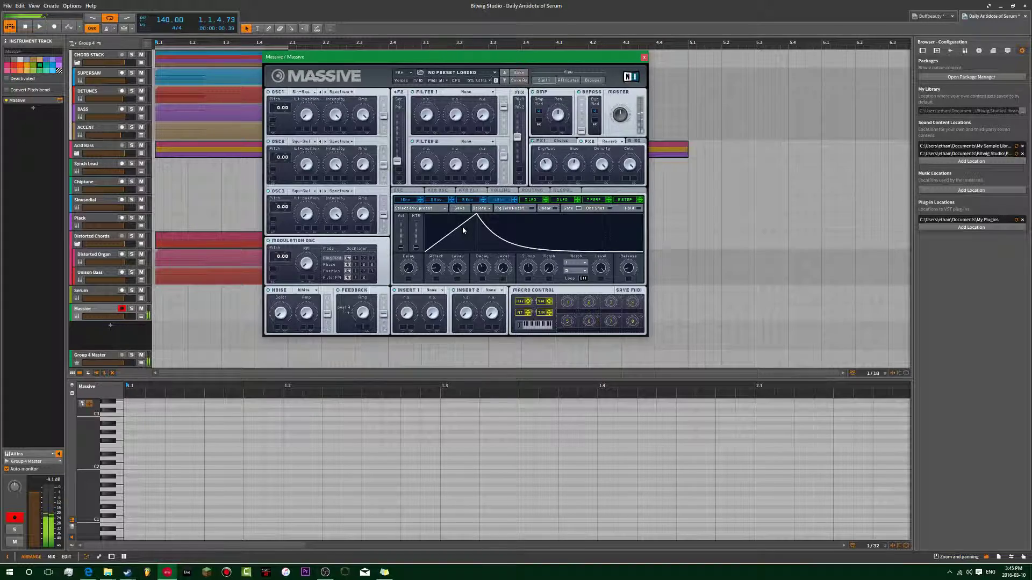
pyautogui.click(93, 292)
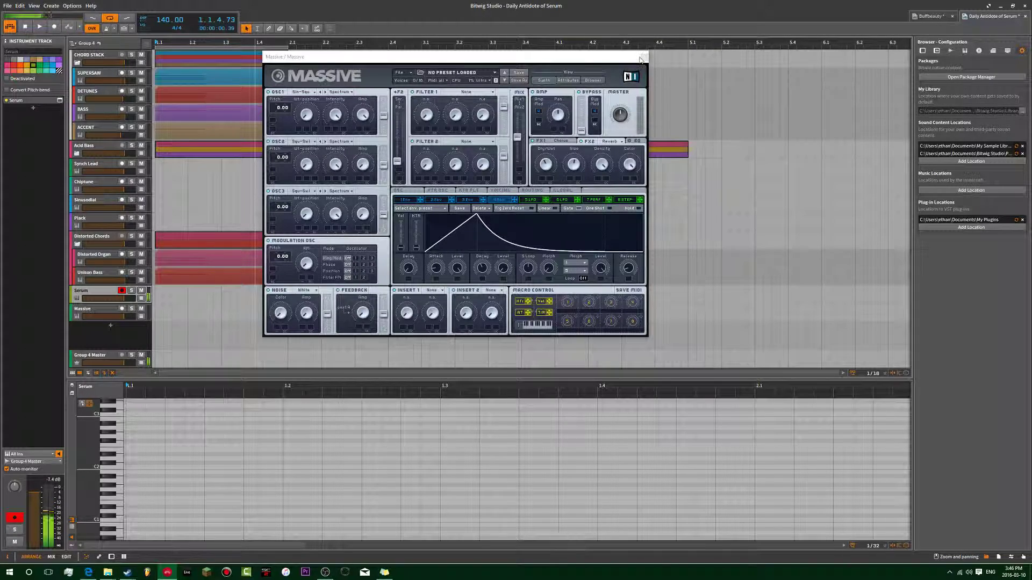
pyautogui.click(644, 57)
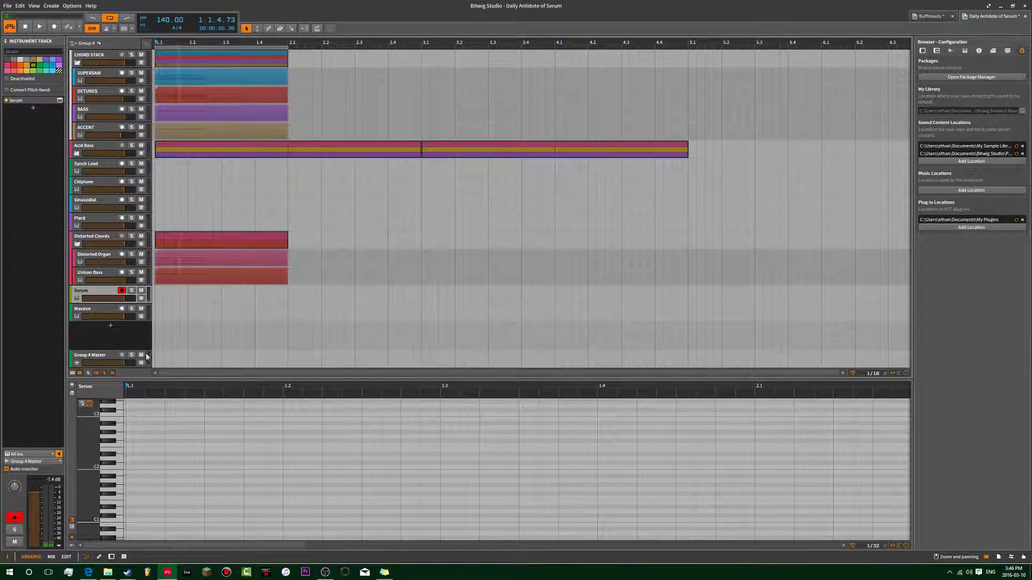
# - Add a new instrument track loaded with IL Harmor and place its plug-in window over the arranger
pyautogui.doubleClick(89, 344)
pyautogui.write('Harm')
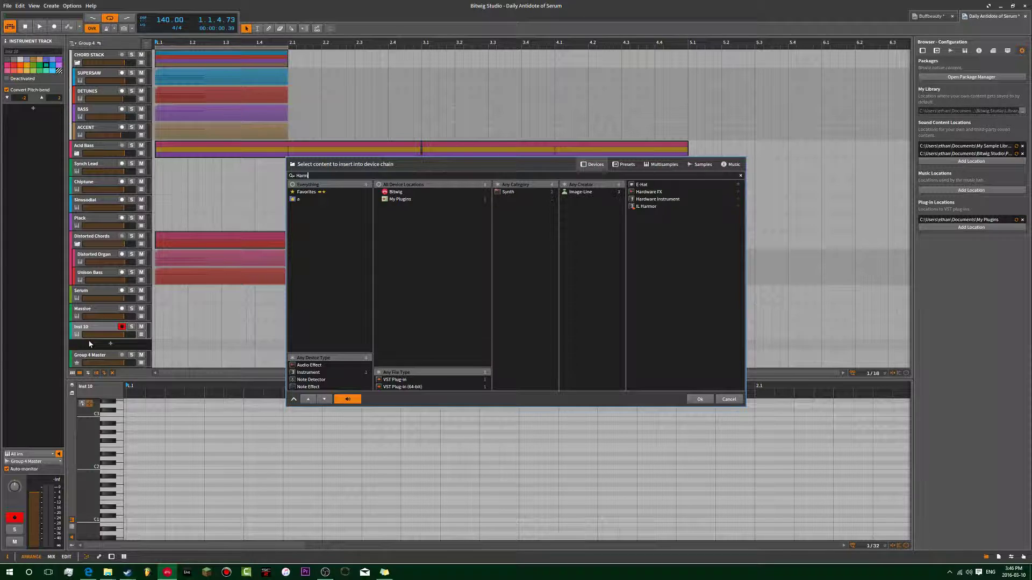
pyautogui.doubleClick(645, 184)
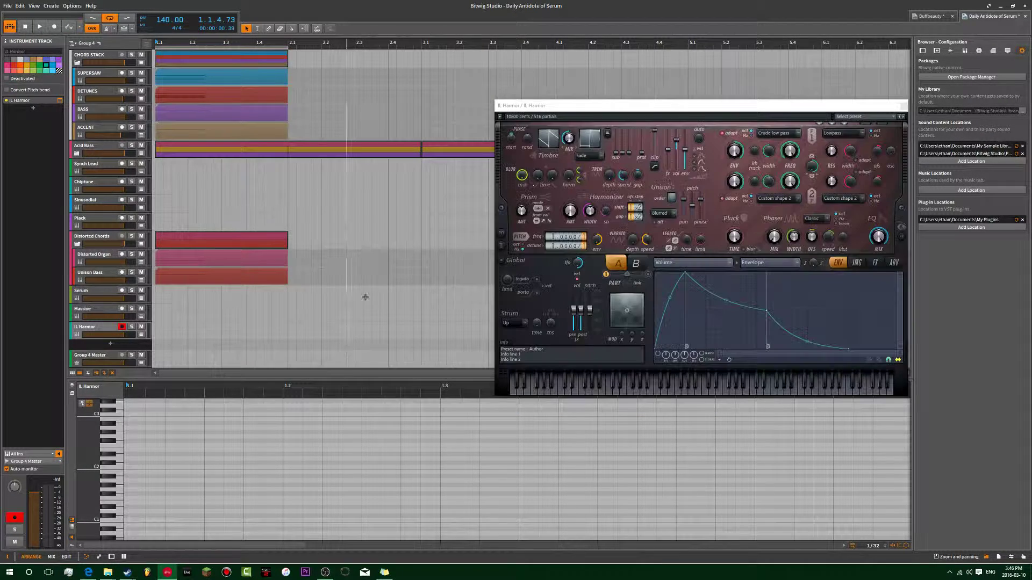
pyautogui.moveTo(595, 106); pyautogui.dragTo(392, 77)
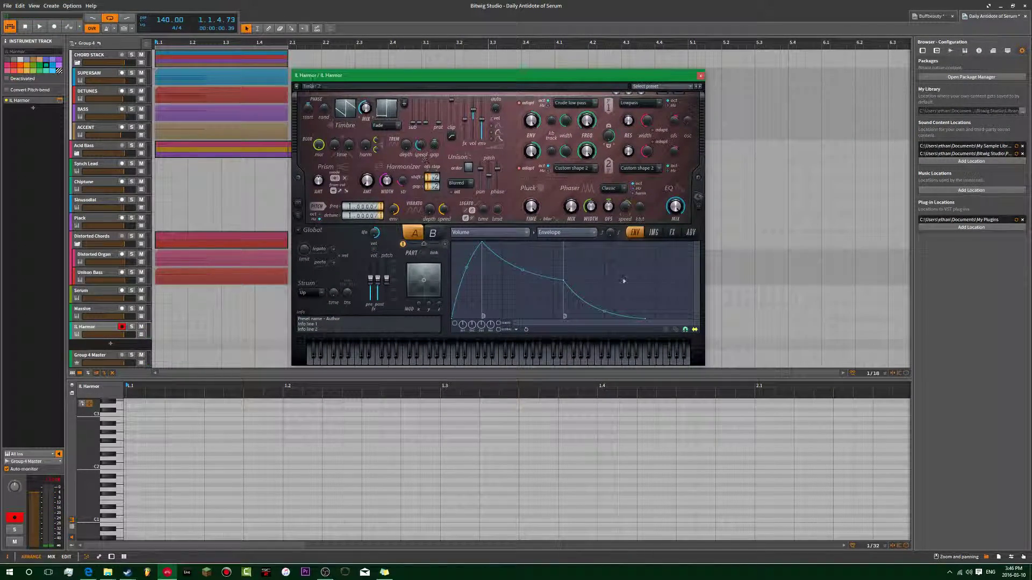
# - Open the Timbre 1 harmonic level curve in Harmor's envelope editor
pyautogui.click(506, 235)
pyautogui.click(505, 237)
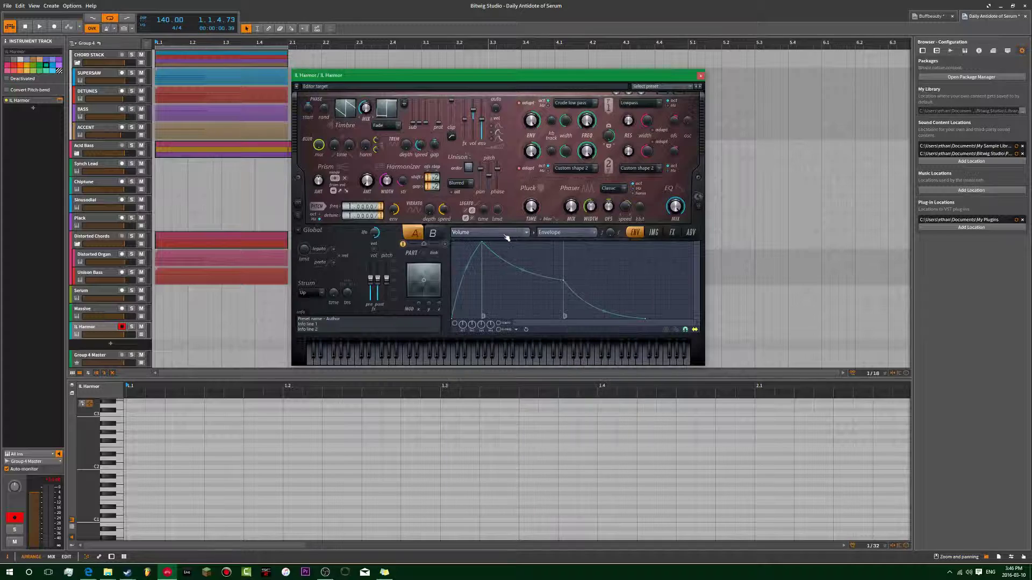
pyautogui.click(344, 111)
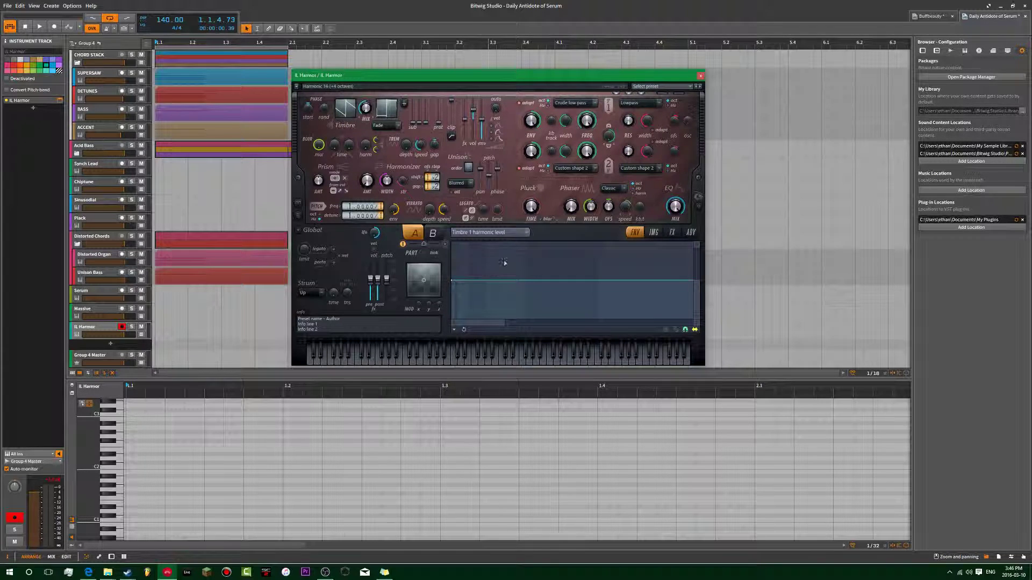
pyautogui.moveTo(503, 326)
pyautogui.mouseDown()
pyautogui.moveTo(458, 338)
pyautogui.moveTo(516, 336)
pyautogui.moveTo(497, 339)
pyautogui.mouseUp()
# - Shape Harmor's Local EQ curve to fall steeply from the low end to the minimum and stay flat across the remaining range
pyautogui.click(503, 232)
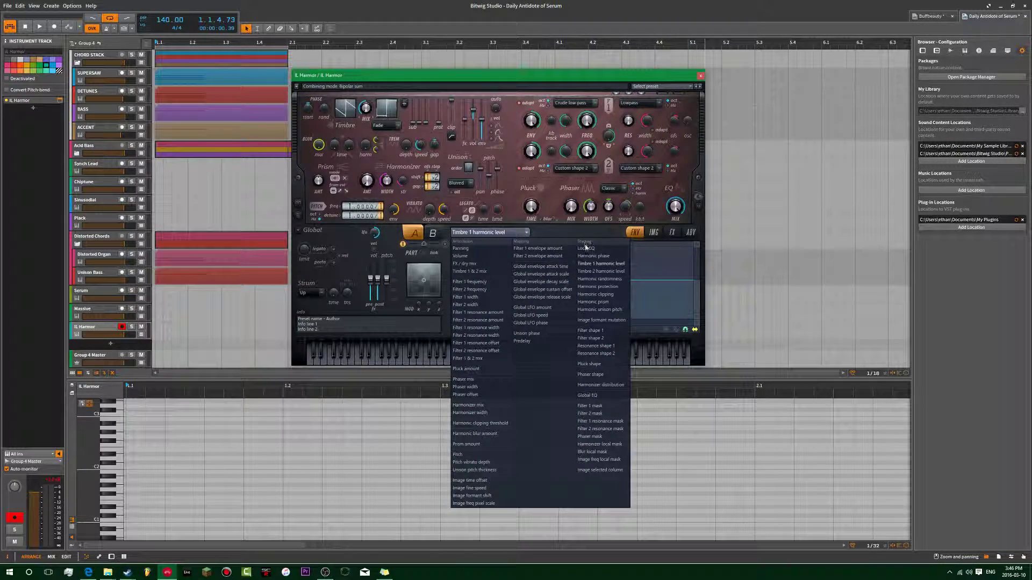
pyautogui.click(587, 250)
pyautogui.rightClick(505, 305)
pyautogui.moveTo(506, 306); pyautogui.dragTo(506, 319)
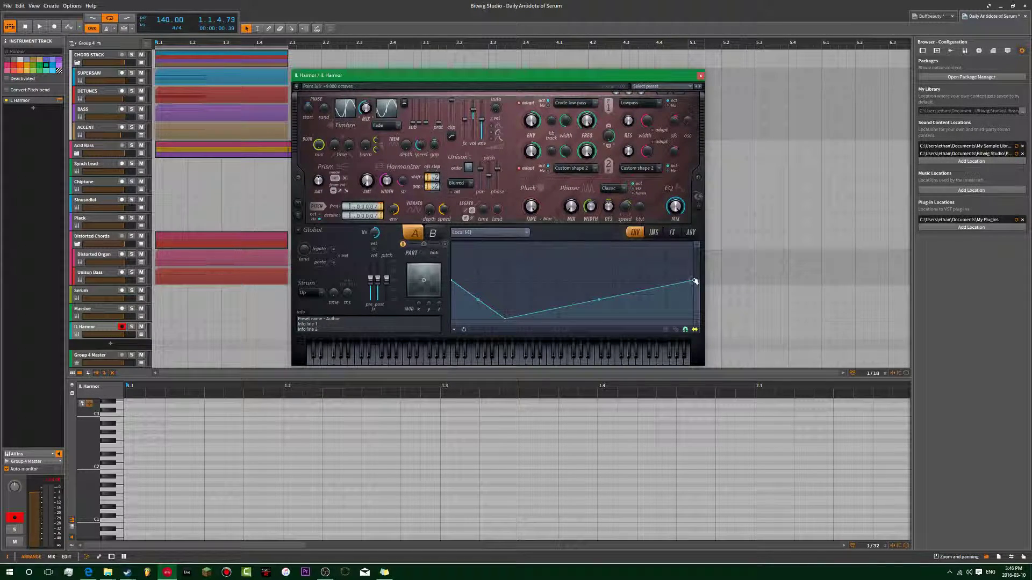
pyautogui.moveTo(694, 280); pyautogui.dragTo(697, 326)
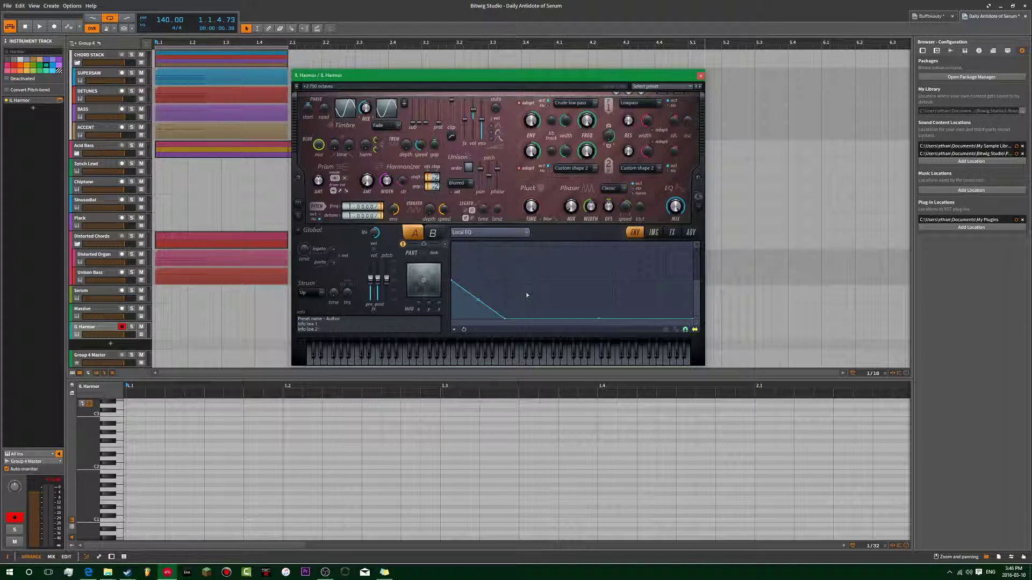
pyautogui.moveTo(506, 317); pyautogui.dragTo(465, 319)
pyautogui.rightClick(465, 319)
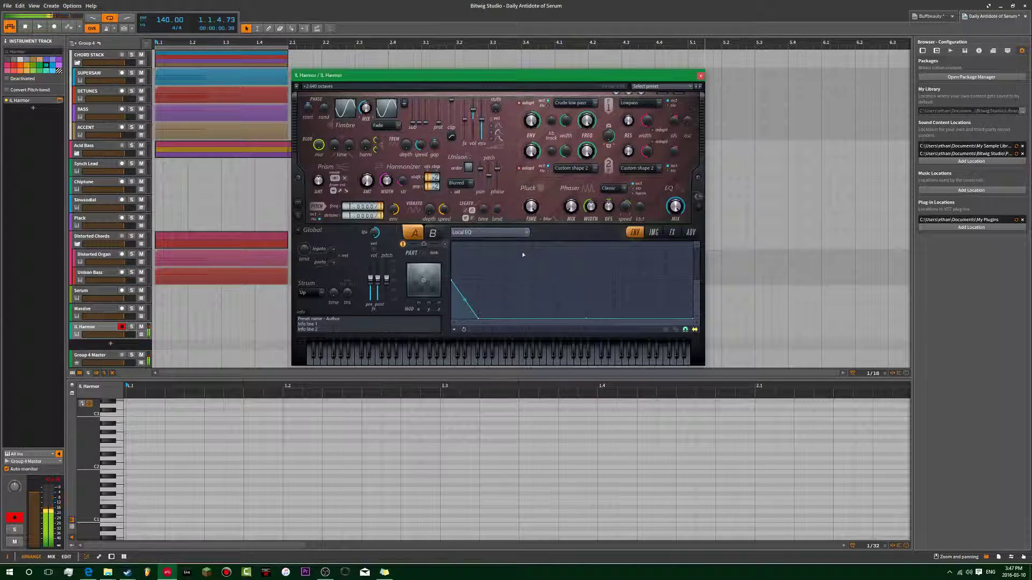
# - Switch Harmor's editor to the Volume envelope and clear its default shape
pyautogui.click(506, 232)
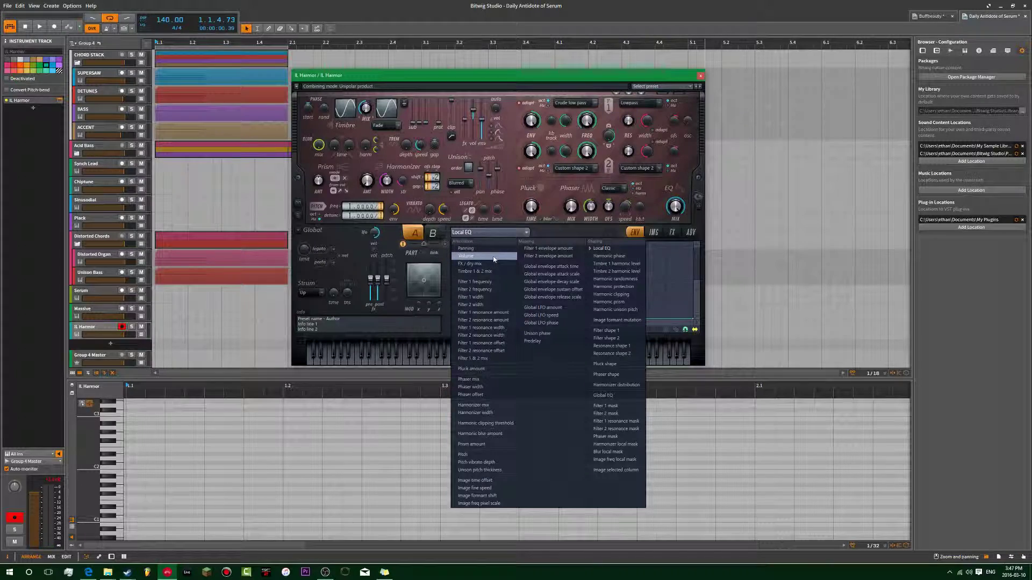
pyautogui.click(544, 232)
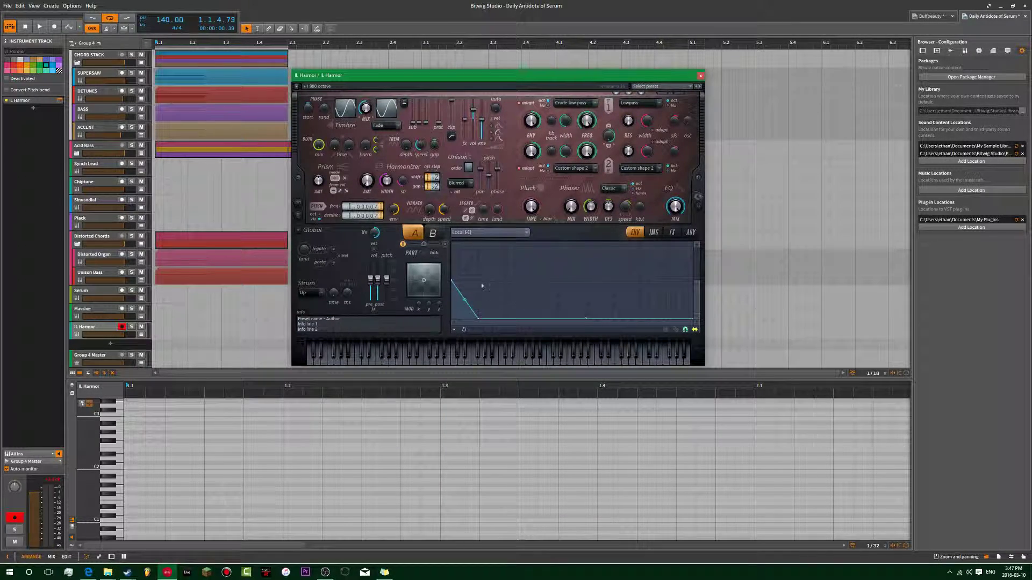
pyautogui.click(468, 230)
pyautogui.click(483, 253)
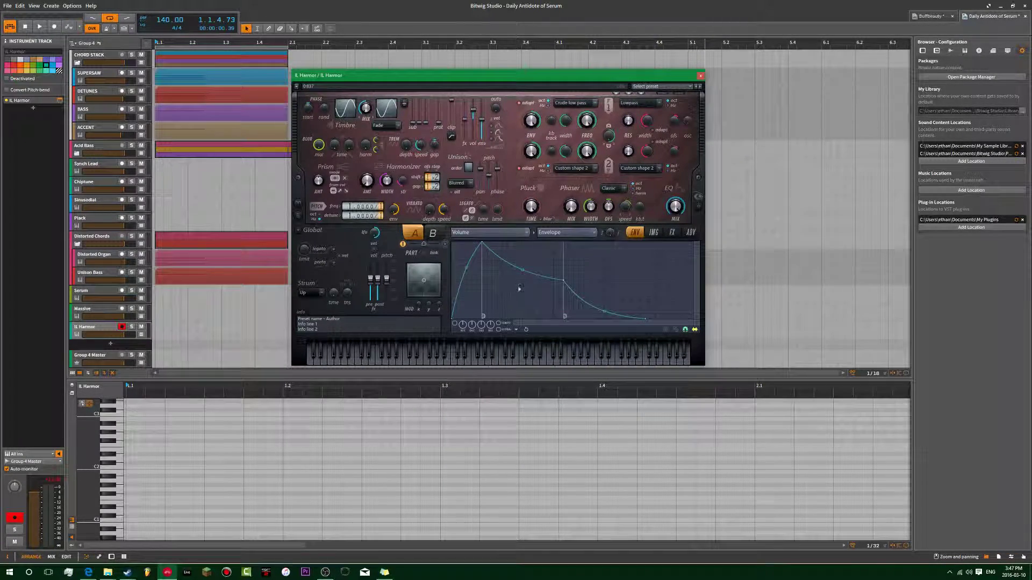
pyautogui.click(675, 329)
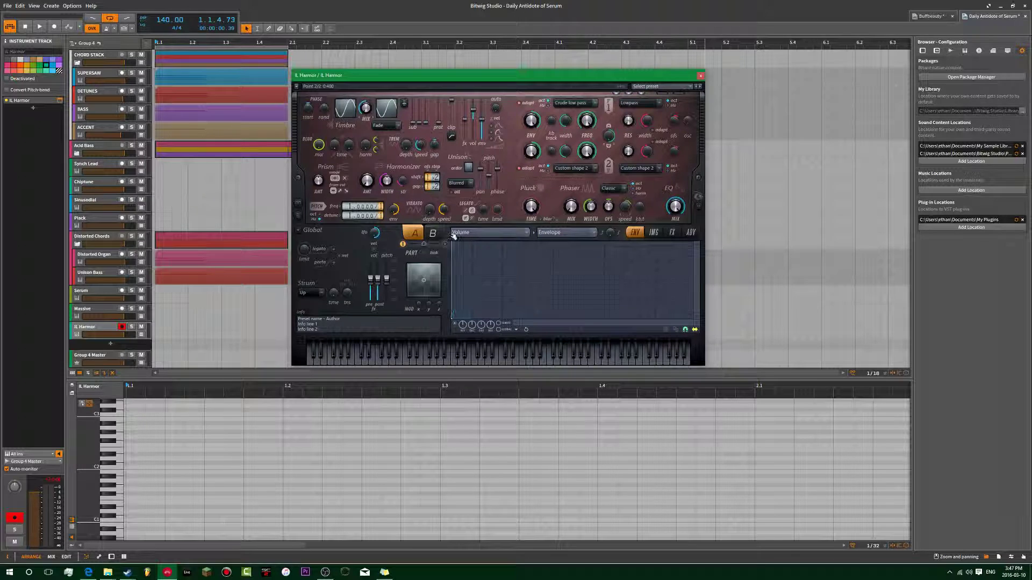
# - Redraw the Volume envelope to start at full level and fall in a straight line to zero, without an attack
pyautogui.rightClick(458, 244)
pyautogui.moveTo(493, 278); pyautogui.dragTo(508, 326)
pyautogui.click(488, 355)
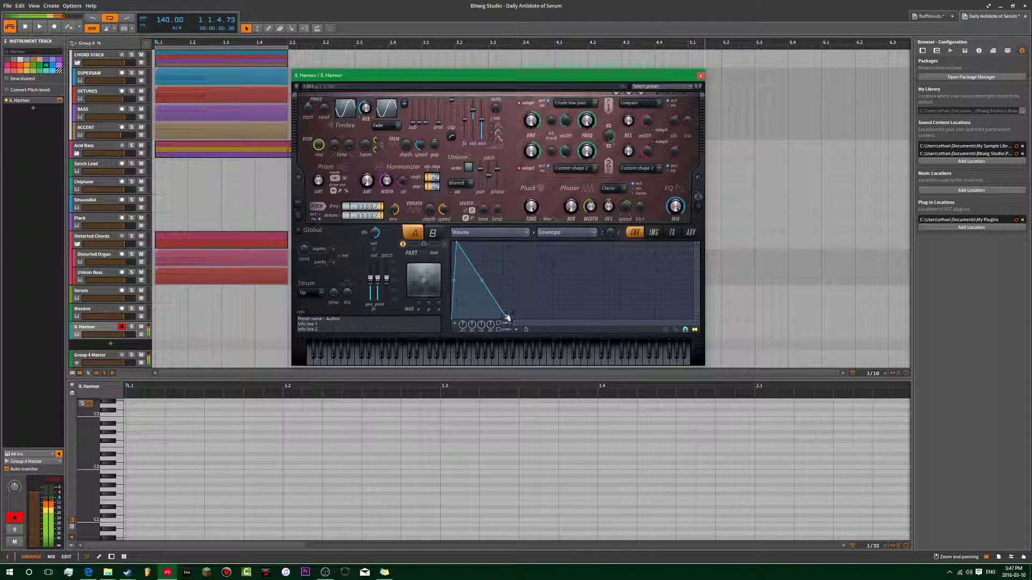
pyautogui.rightClick(458, 244)
pyautogui.click(459, 314)
pyautogui.moveTo(454, 306); pyautogui.dragTo(452, 242)
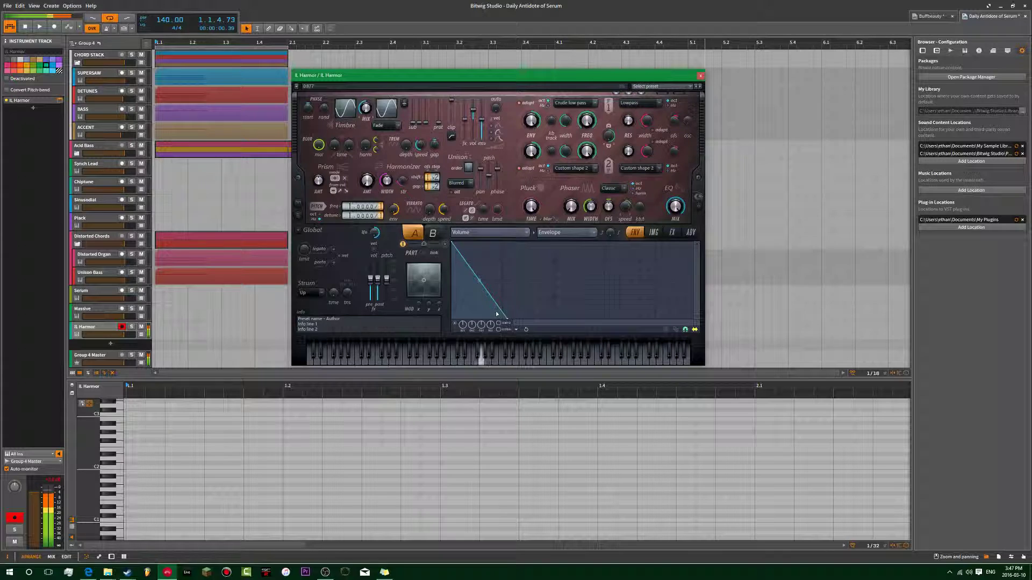
# - Adjust the Volume envelope's decay length and bend the decay into a steep concave pluck curve
pyautogui.moveTo(505, 319); pyautogui.dragTo(466, 318)
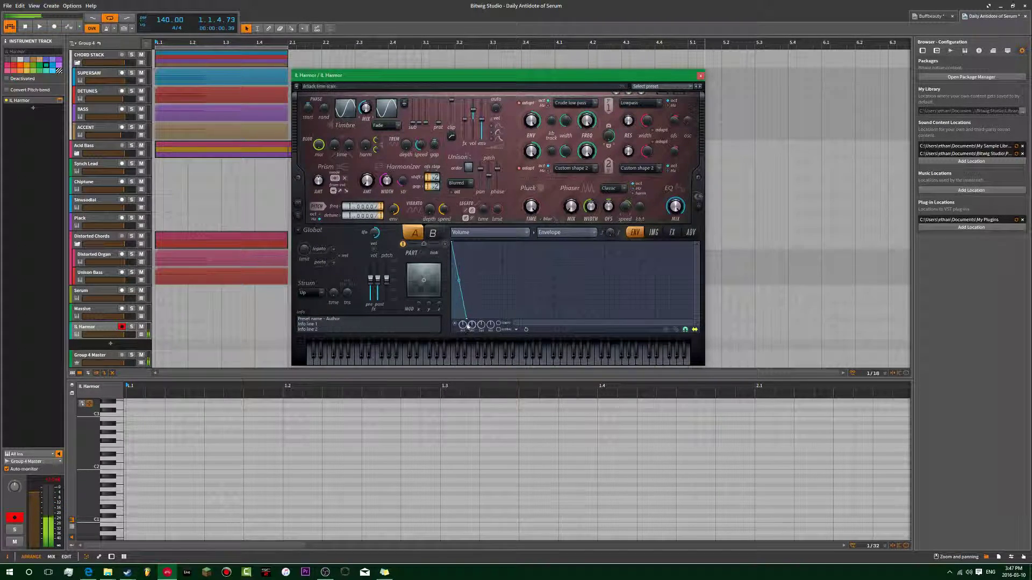
pyautogui.moveTo(467, 320); pyautogui.dragTo(505, 324)
pyautogui.moveTo(478, 282); pyautogui.dragTo(477, 312)
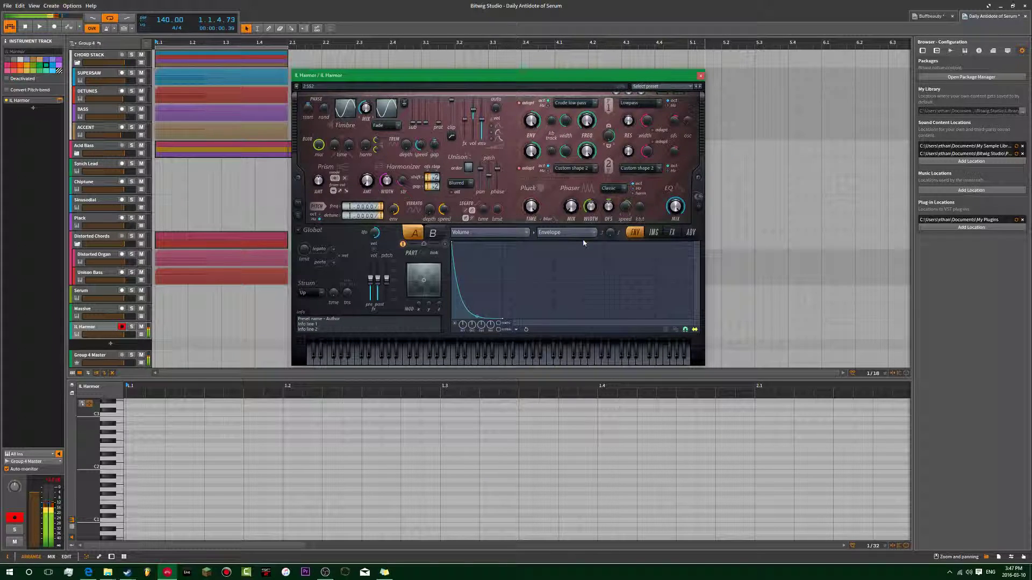
# - Enable a chorus preset in Harmor's effects and adjust the chorus mix and order
pyautogui.click(502, 235)
pyautogui.click(501, 238)
pyautogui.click(674, 234)
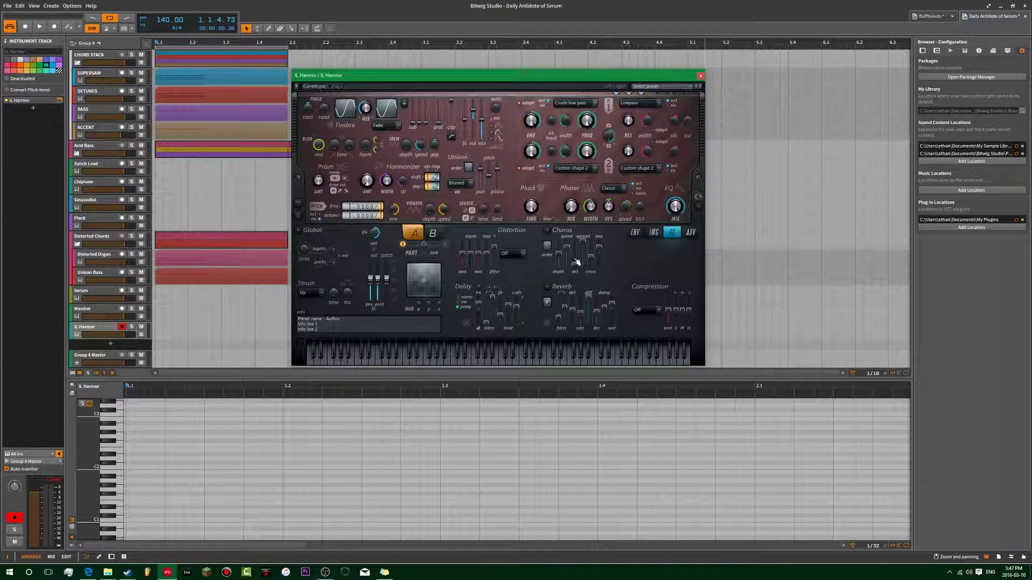
pyautogui.click(559, 231)
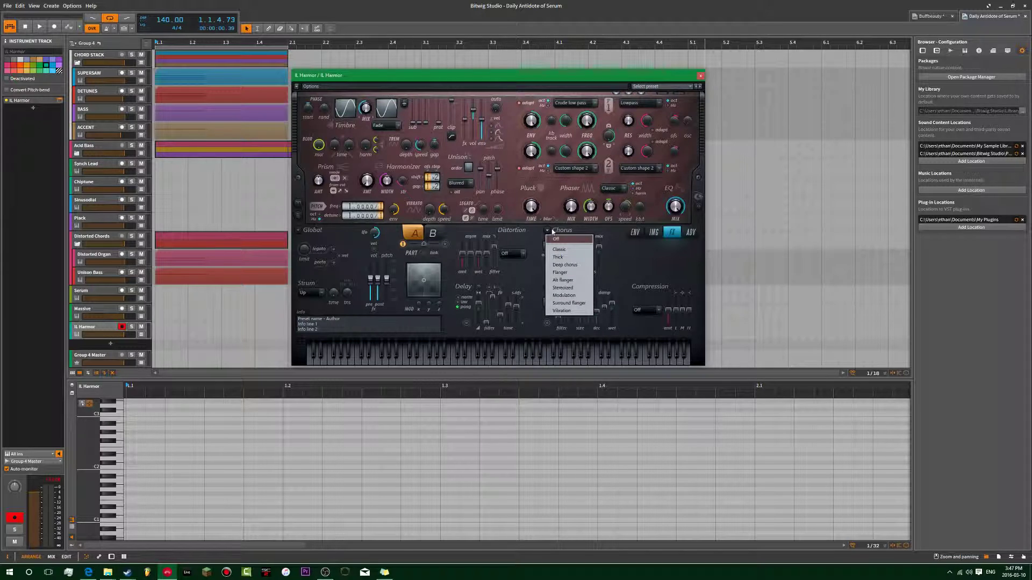
pyautogui.click(568, 257)
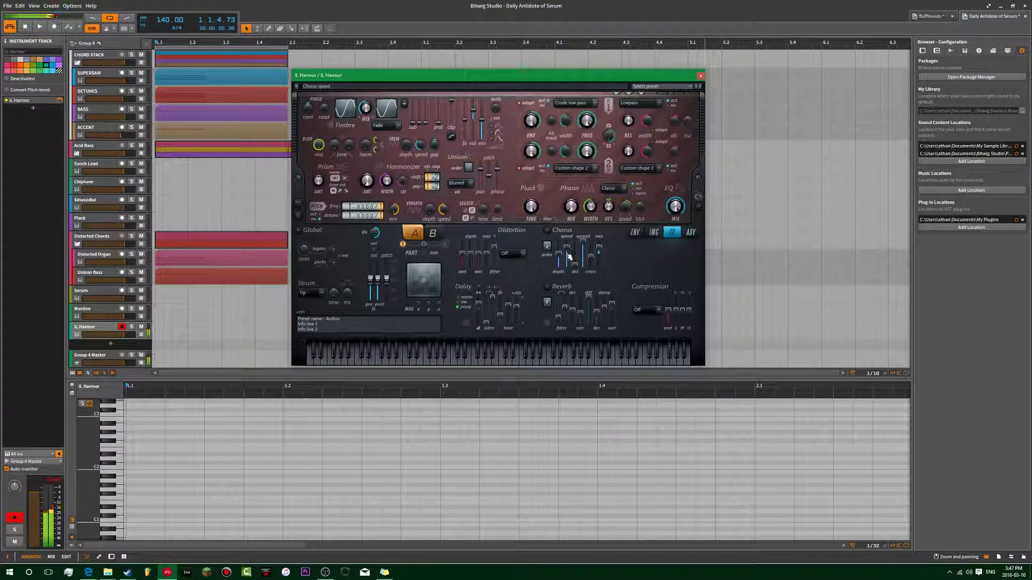
pyautogui.moveTo(602, 248); pyautogui.dragTo(601, 251)
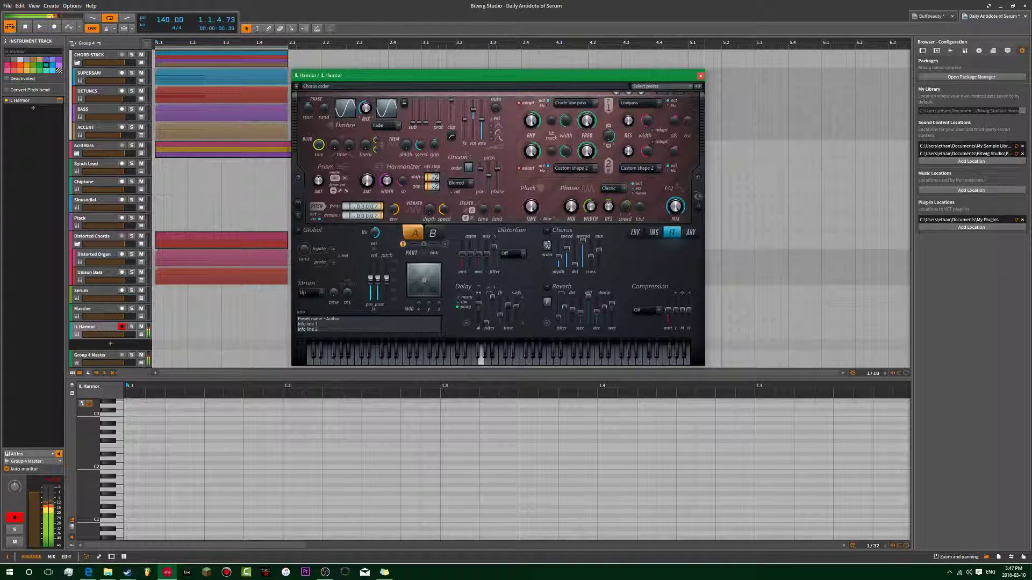
pyautogui.moveTo(547, 247); pyautogui.dragTo(547, 239)
# - Turn on Harmor's reverb, set its wet level to 50%, and lengthen its decay
pyautogui.click(650, 312)
pyautogui.click(649, 279)
pyautogui.click(550, 287)
pyautogui.click(553, 287)
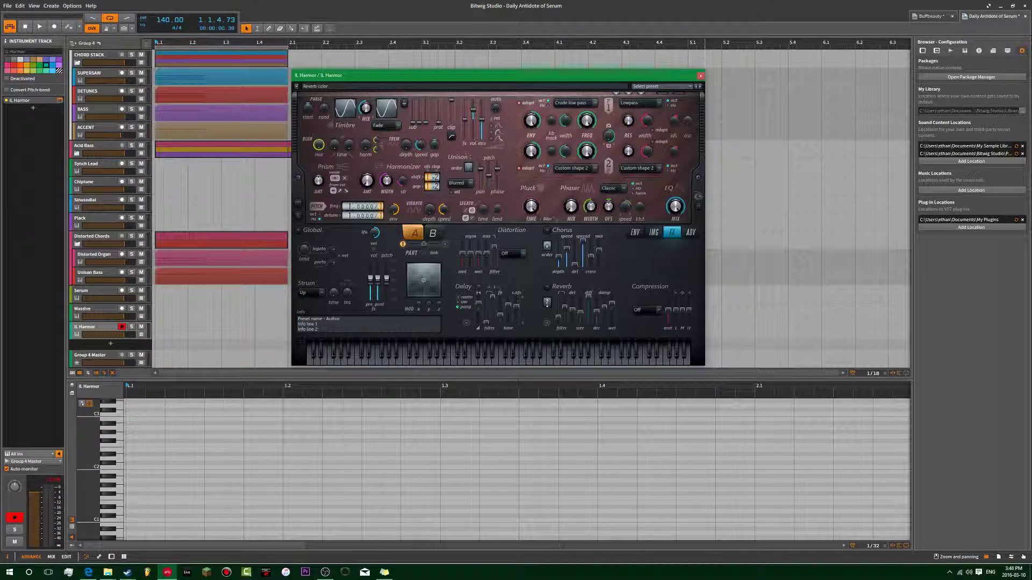
pyautogui.click(548, 323)
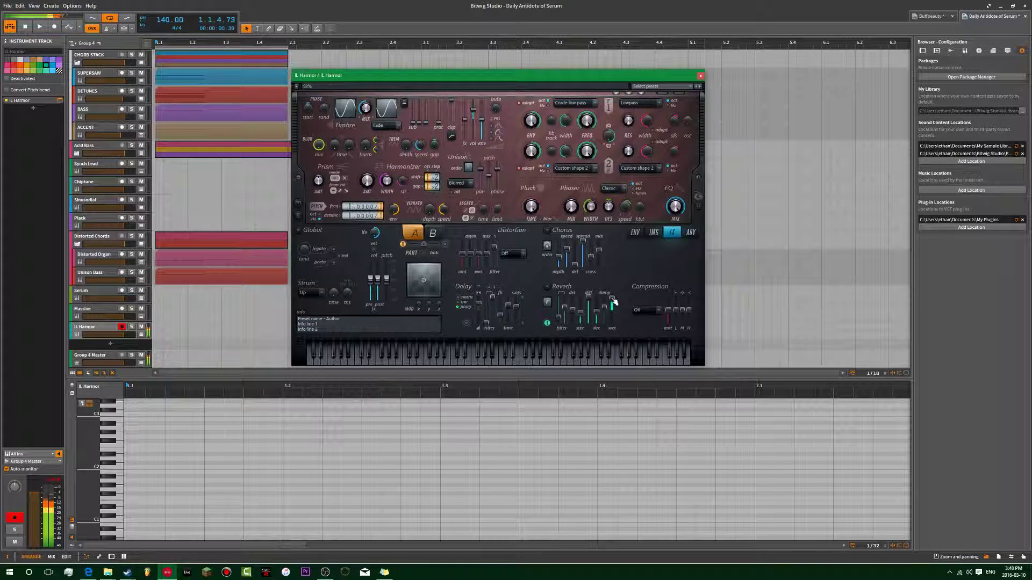
pyautogui.click(467, 357)
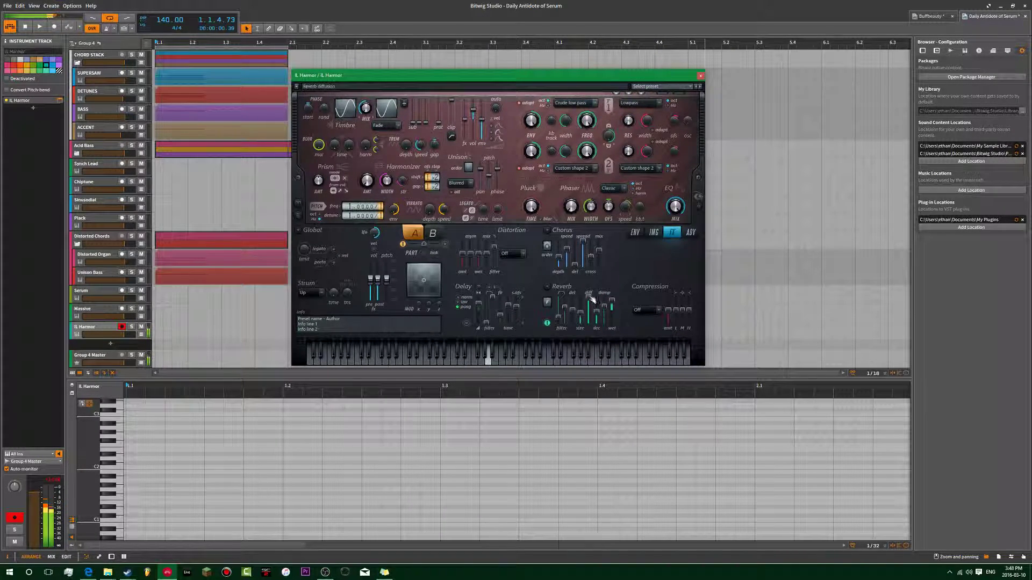
pyautogui.moveTo(595, 321); pyautogui.dragTo(601, 310)
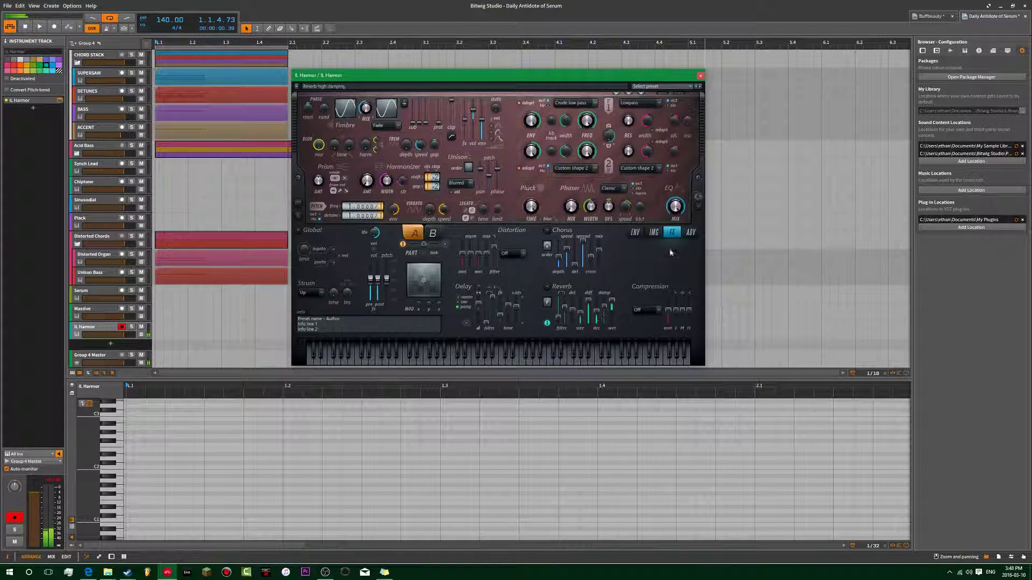
# - Show Harmor's visual feedback display, compare its sound with another synth track, and return to the Harmor window
pyautogui.click(699, 207)
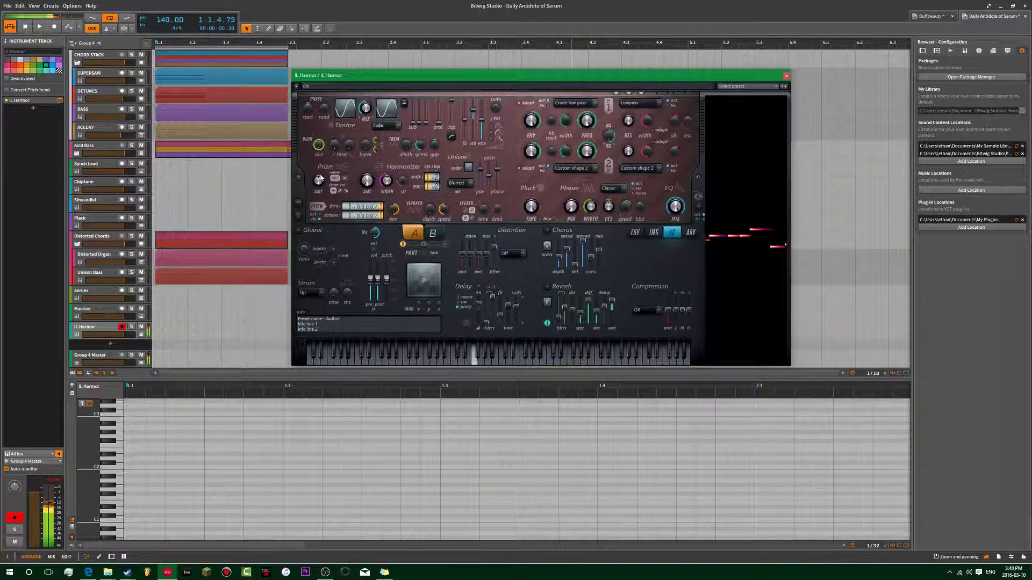
pyautogui.click(105, 304)
pyautogui.click(97, 329)
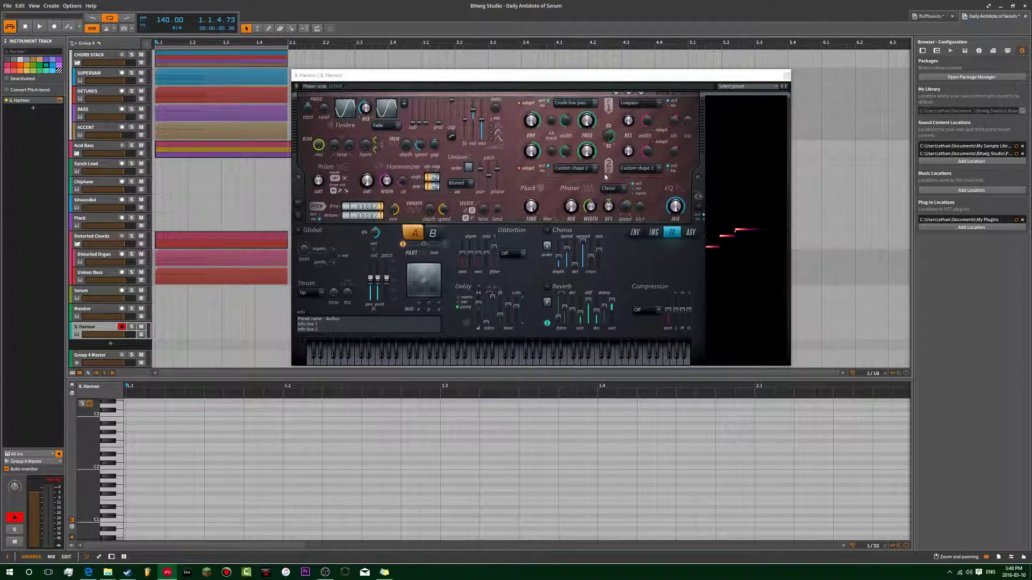
pyautogui.click(361, 76)
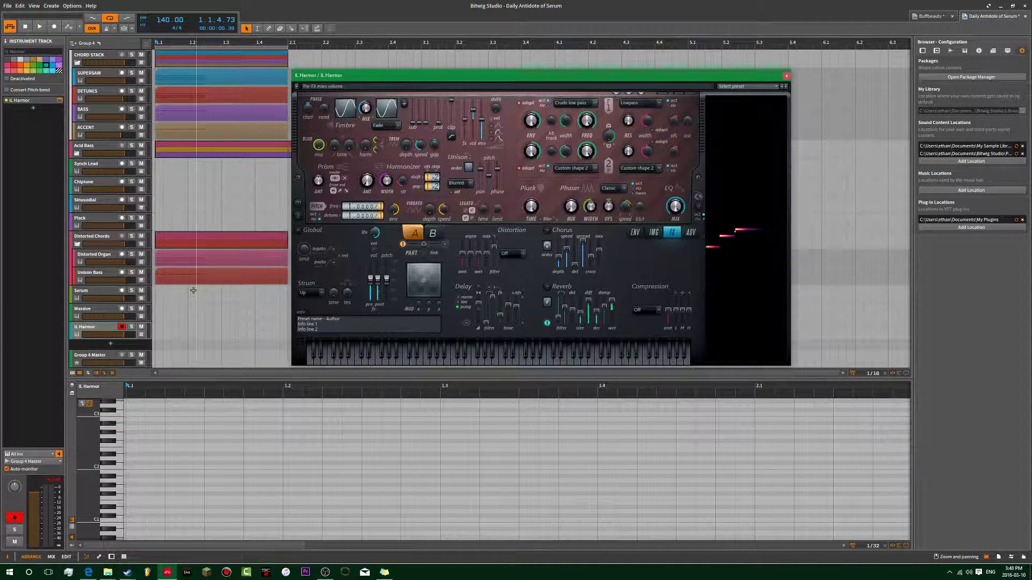
# - Duplicate the Harmor track and reset the open Harmor instance to the Default preset
pyautogui.click(104, 329)
pyautogui.hotkey('ctrl', 'd')
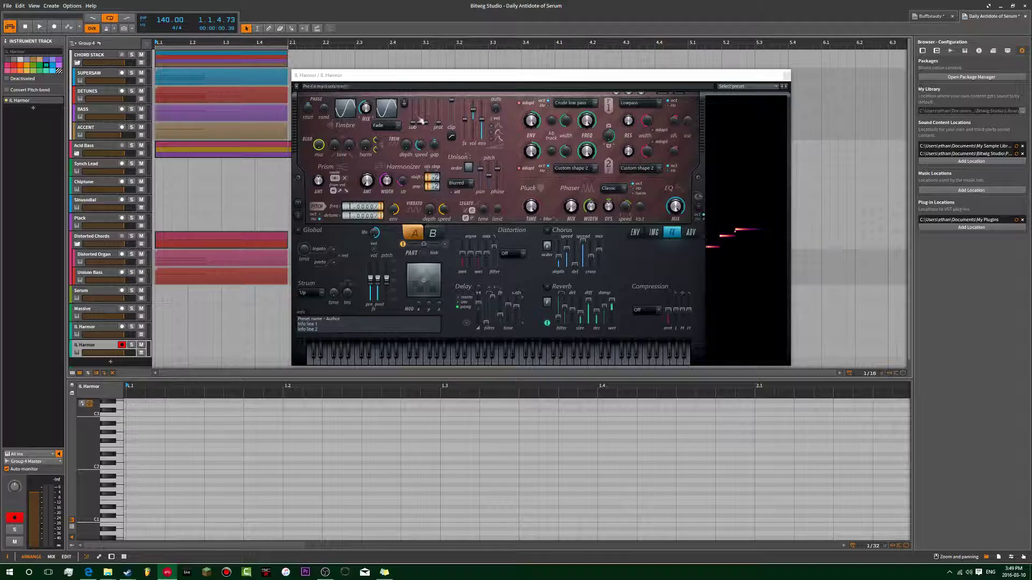
pyautogui.moveTo(554, 81); pyautogui.dragTo(540, 101)
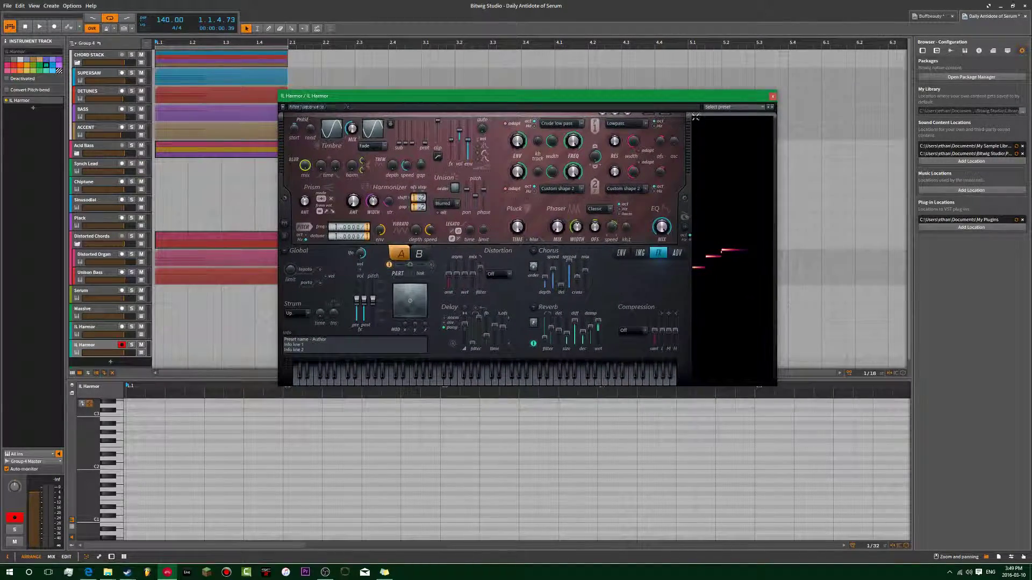
pyautogui.click(725, 109)
pyautogui.click(720, 11)
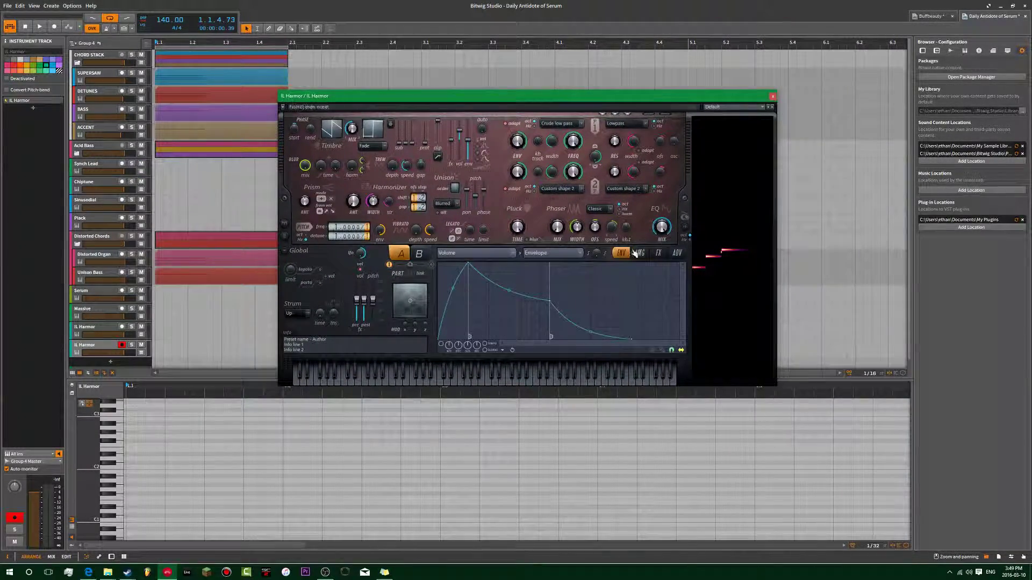
# - Shape Harmor's Local EQ curve to fall steeply from the lowest harmonic and stay at minimum through the highest octave
pyautogui.click(491, 253)
pyautogui.click(577, 268)
pyautogui.rightClick(464, 331)
pyautogui.moveTo(461, 350); pyautogui.dragTo(467, 350)
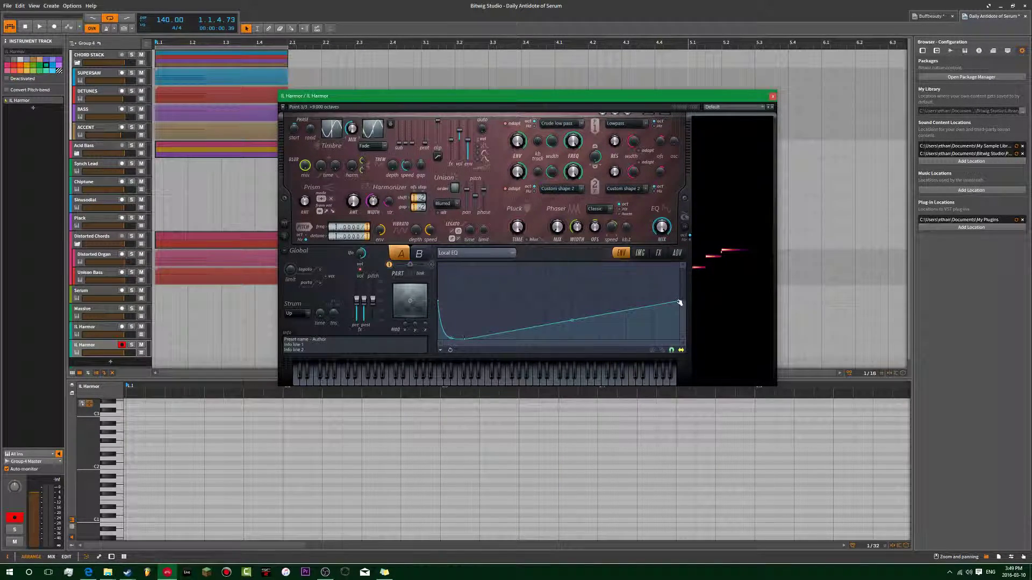
pyautogui.moveTo(682, 319); pyautogui.dragTo(680, 339)
# - Test the sound on the duplicate track and switch to playing the Harmor track above it
pyautogui.click(495, 363)
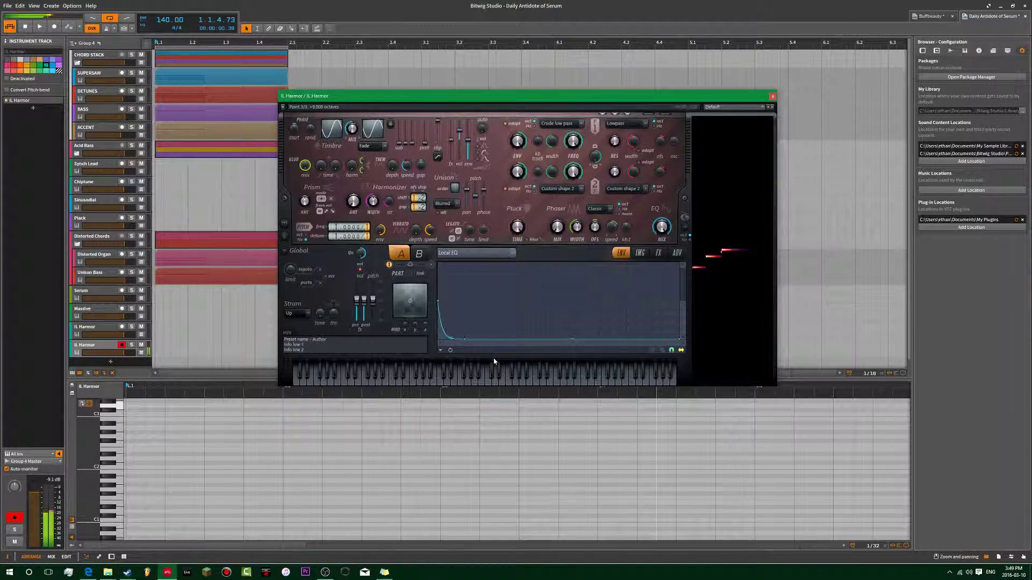
pyautogui.click(102, 346)
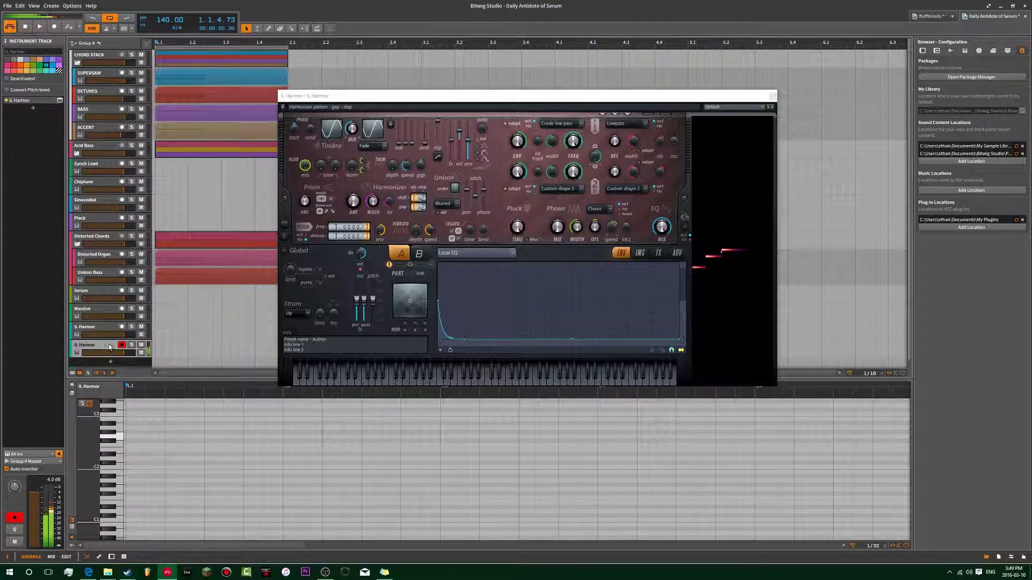
pyautogui.click(107, 328)
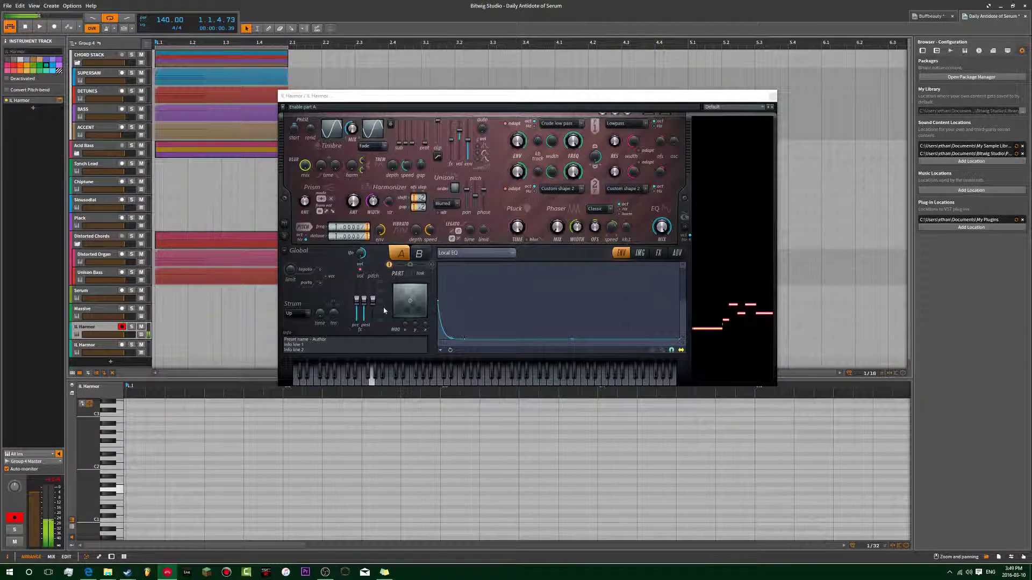
pyautogui.click(361, 270)
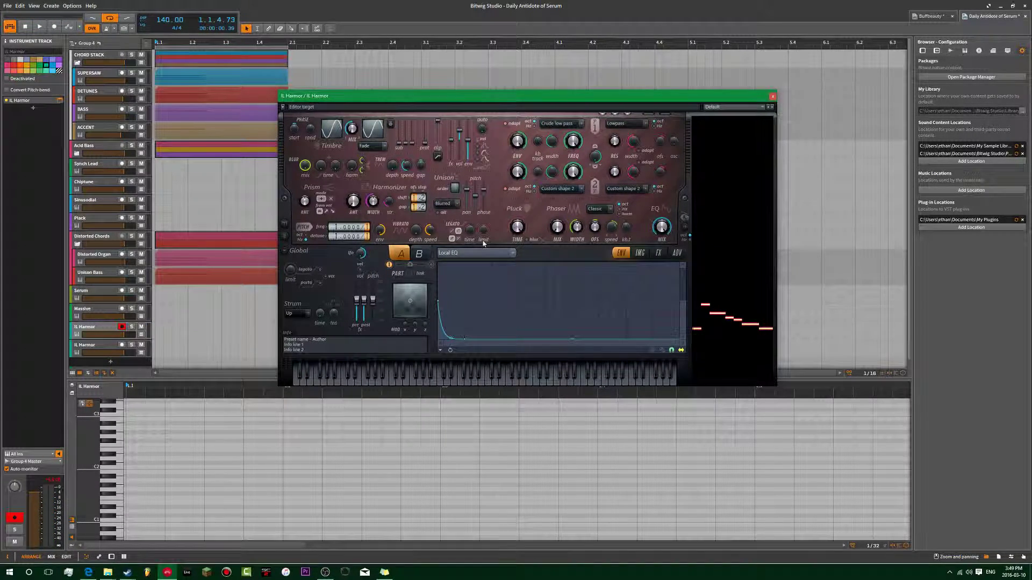
# - Map Harmor's Pitch to Modulation X with a line rising from a low pitch to a raised endpoint, and test it
pyautogui.click(494, 253)
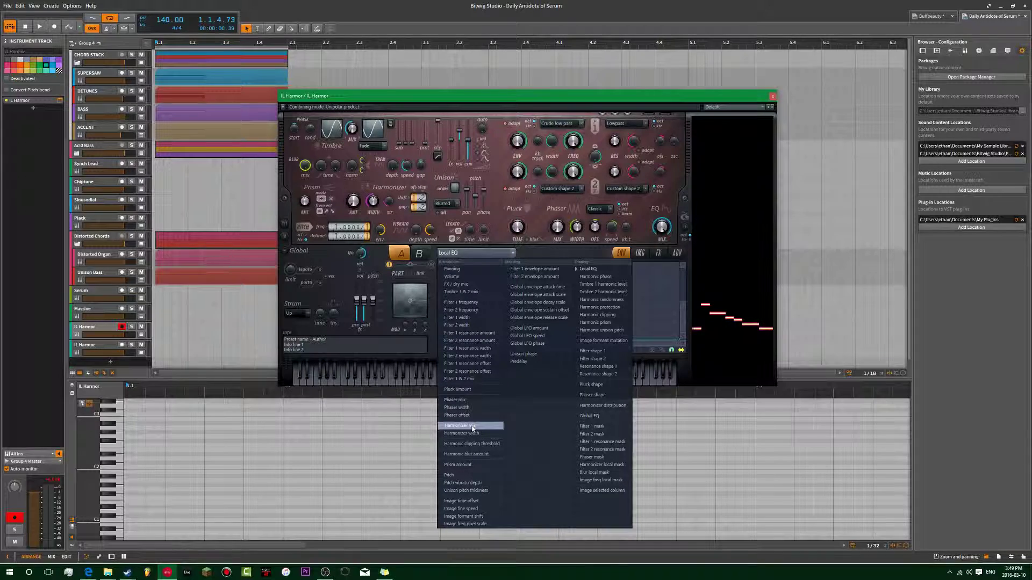
pyautogui.click(467, 476)
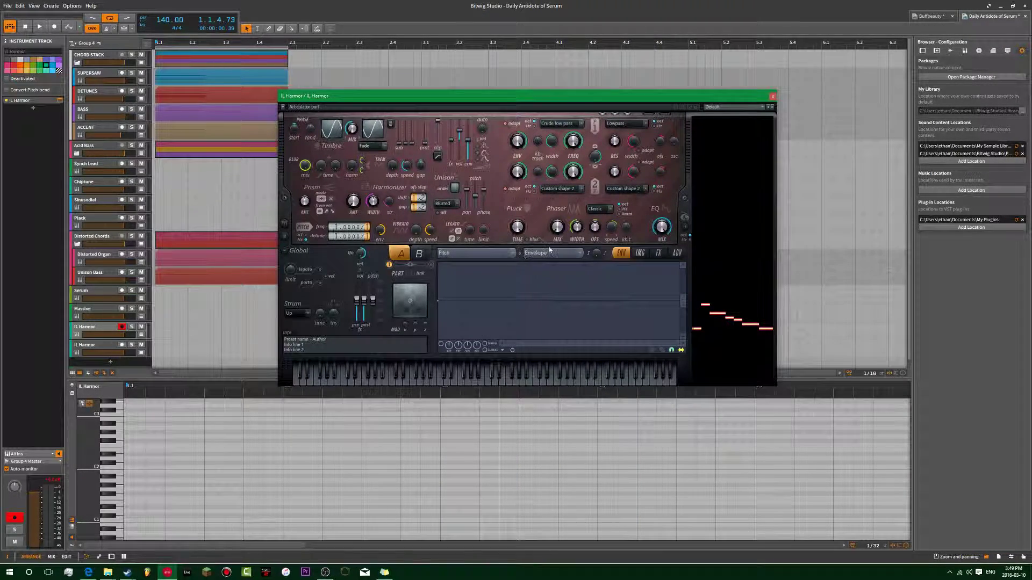
pyautogui.click(549, 251)
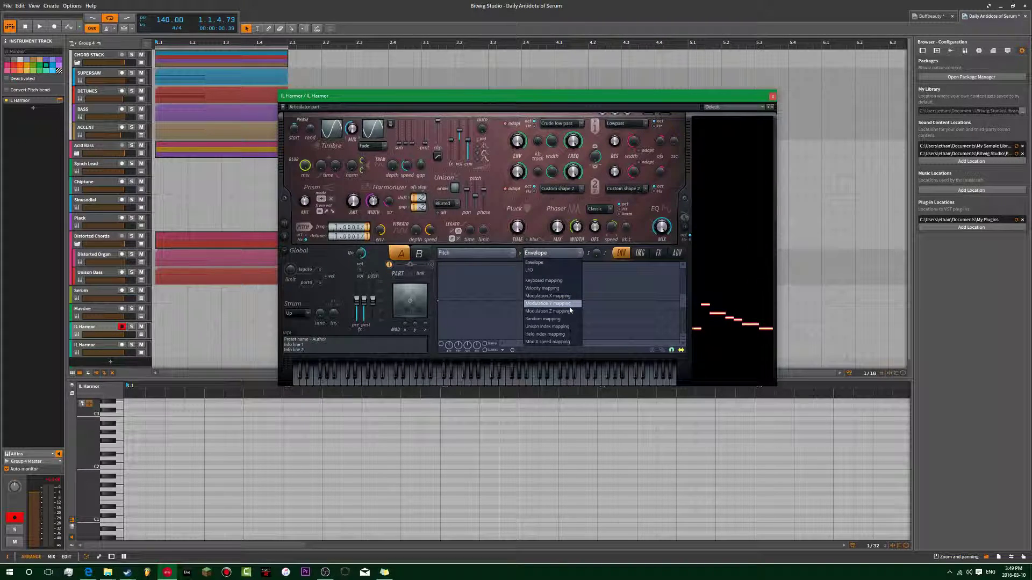
pyautogui.click(573, 302)
pyautogui.moveTo(443, 303); pyautogui.dragTo(448, 330)
pyautogui.moveTo(678, 292)
pyautogui.mouseDown()
pyautogui.moveTo(682, 262)
pyautogui.moveTo(683, 294)
pyautogui.moveTo(681, 285)
pyautogui.mouseUp()
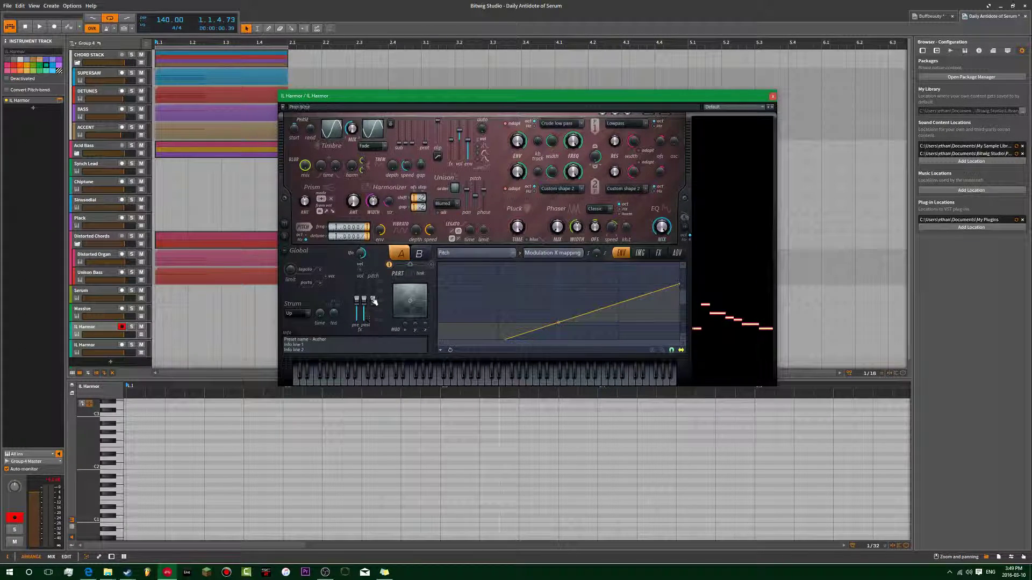
pyautogui.click(461, 376)
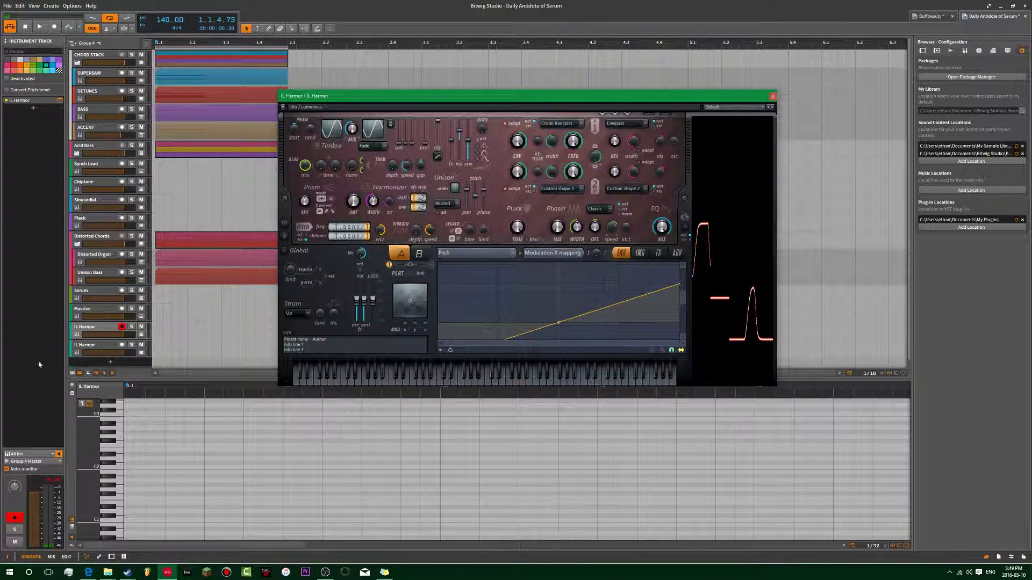
# - Filter the Harmor device's parameters by "Modu", vary Modulation X to test the pitch change, and set it to 0.5
pyautogui.click(106, 333)
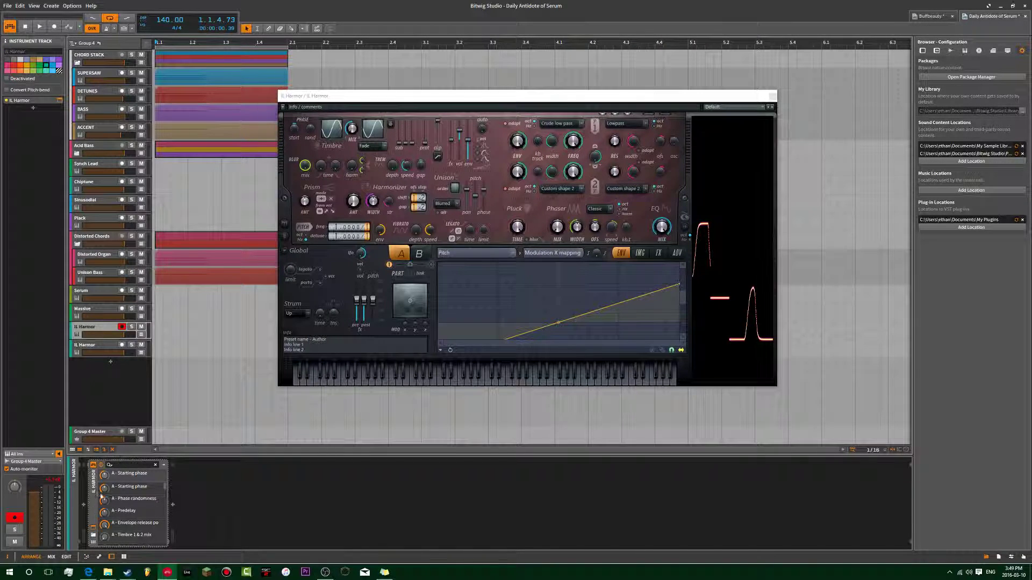
pyautogui.click(119, 465)
pyautogui.write('Modu')
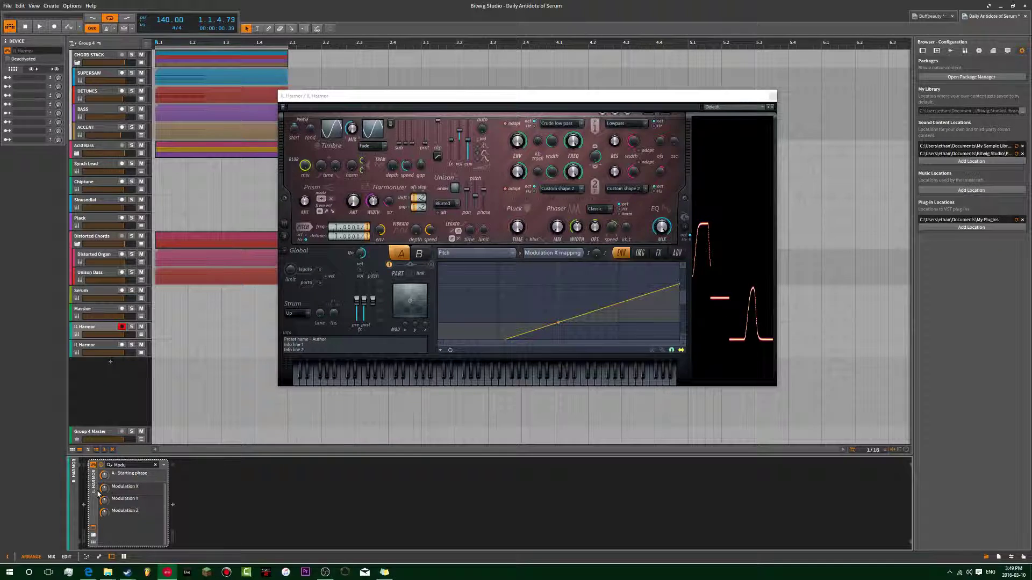
pyautogui.moveTo(103, 489); pyautogui.dragTo(104, 501)
pyautogui.doubleClick(104, 491)
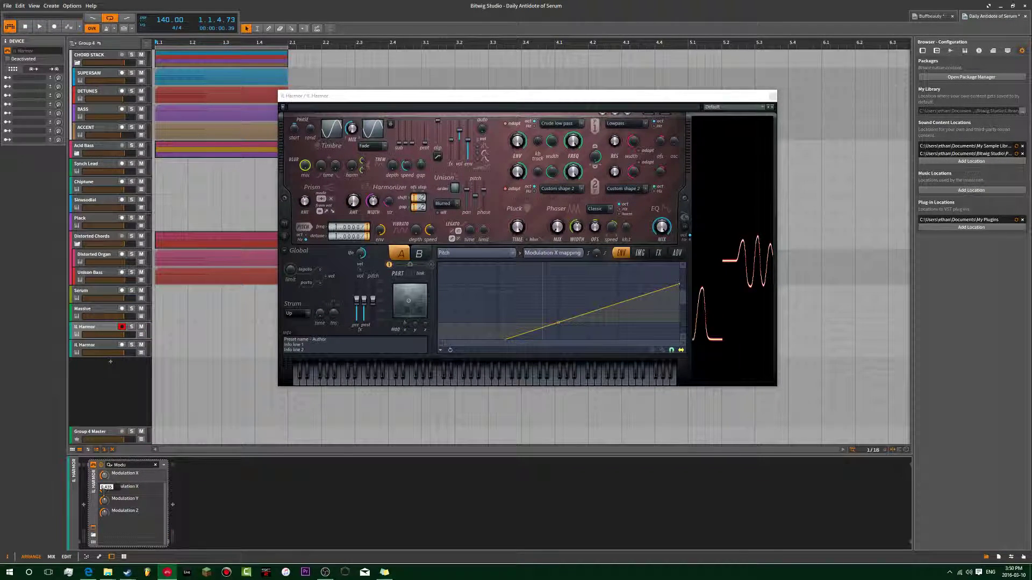
pyautogui.write('.5')
pyautogui.press('Return')
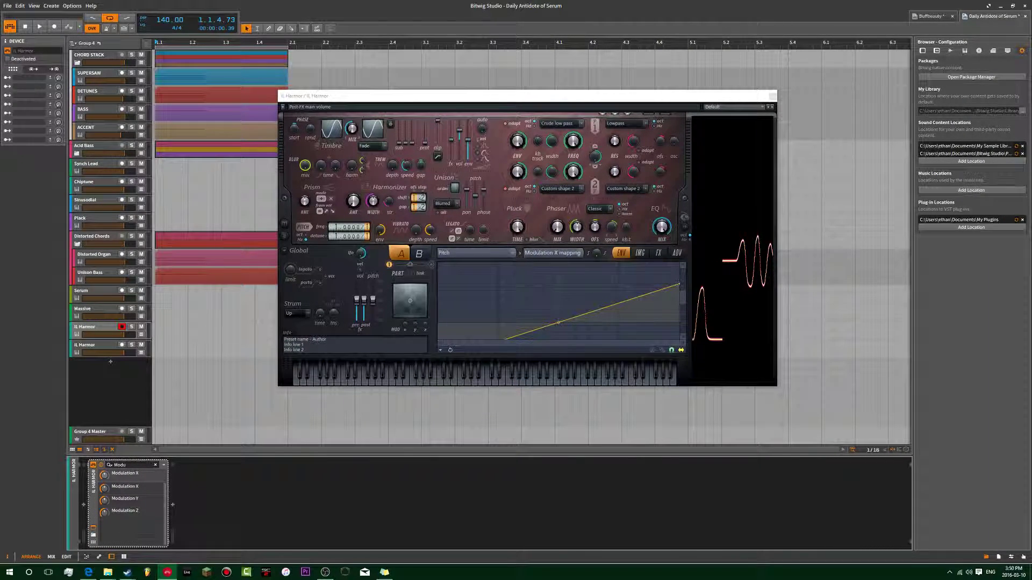